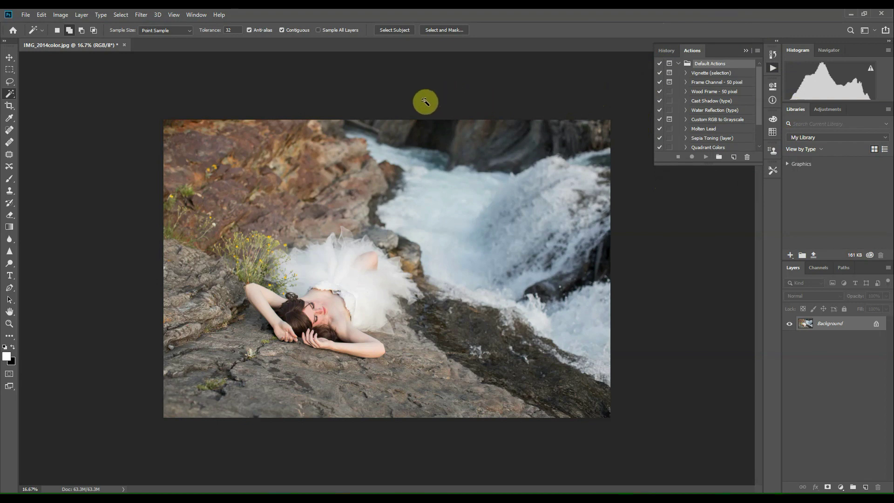
Hide and reshow the Actions panel from the Window menu, then adjust its size
left_click(197, 14)
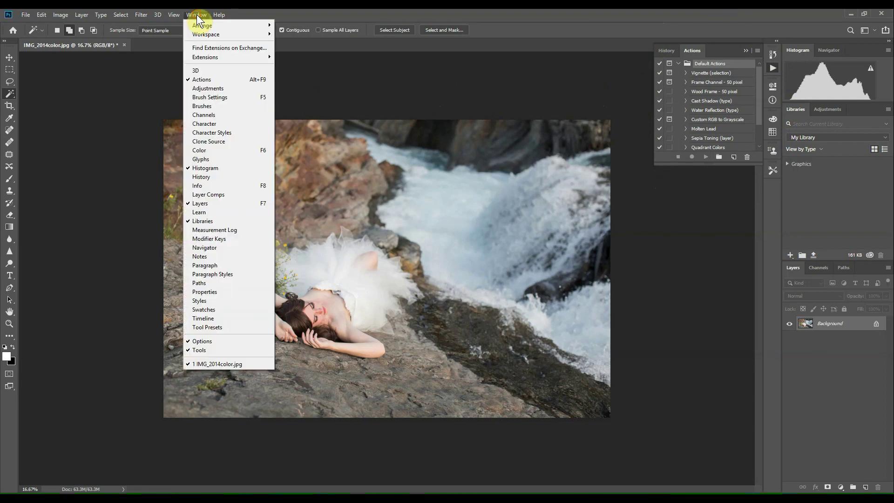
left_click(202, 80)
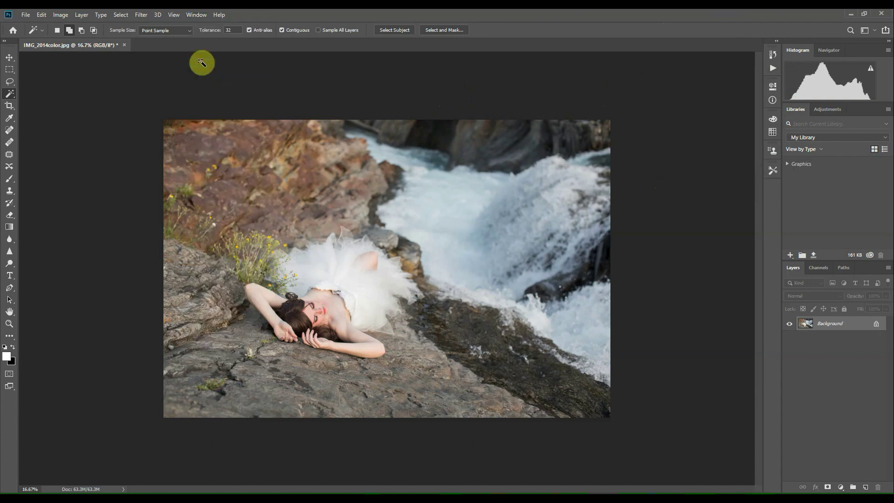
left_click(199, 15)
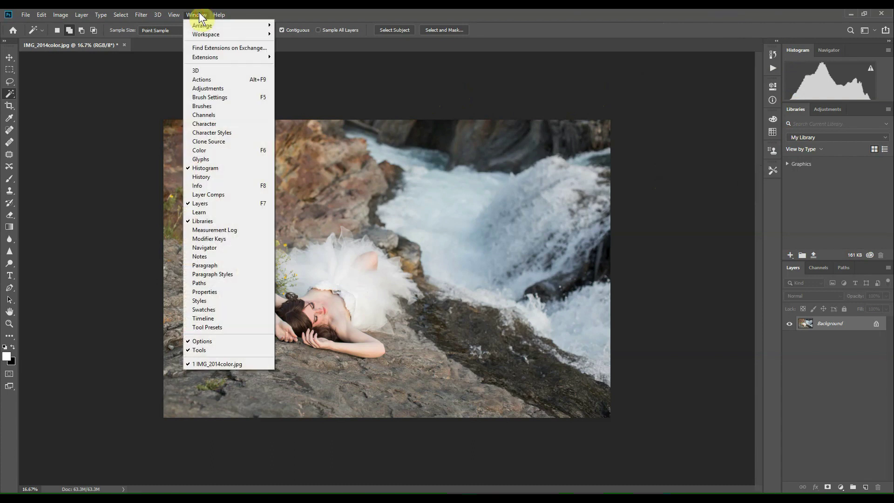
left_click(205, 79)
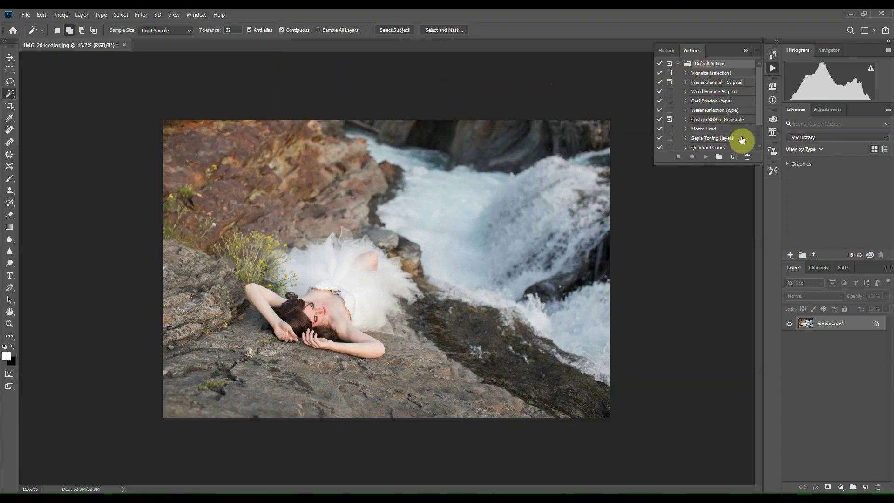
mouse_move(759, 114)
left_mouse_down()
mouse_move(759, 136)
mouse_move(752, 102)
left_mouse_up()
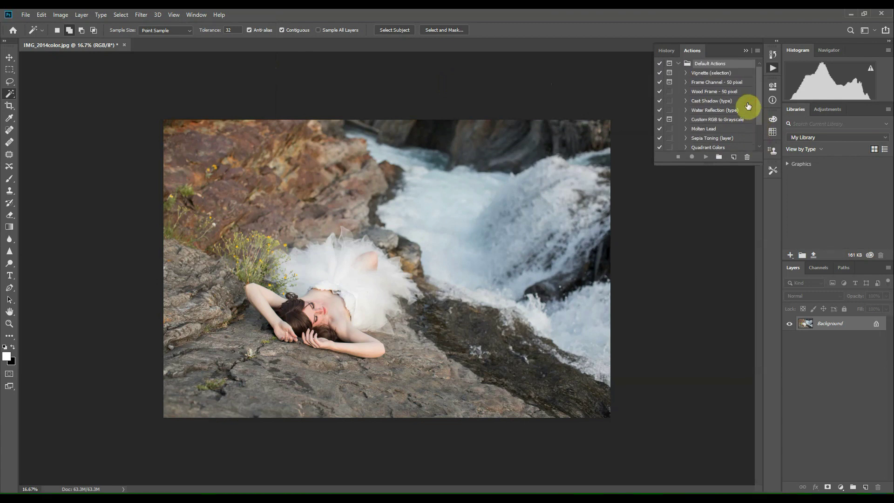
Add a new action set named 'My Awesome Actions' from the Actions panel menu
left_click(758, 51)
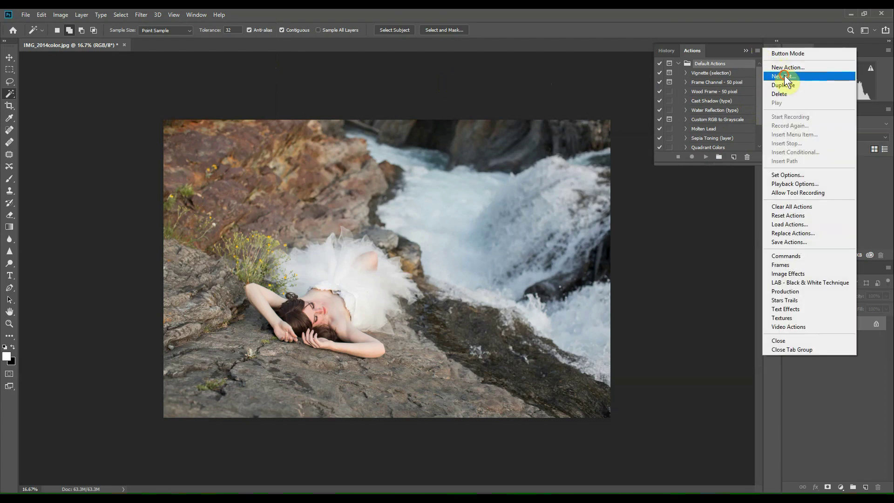
left_click(785, 76)
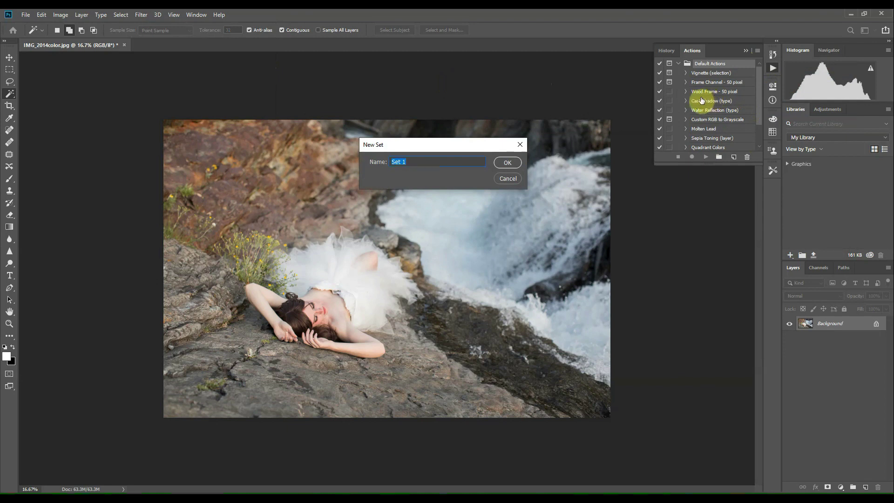
type("My Awe")
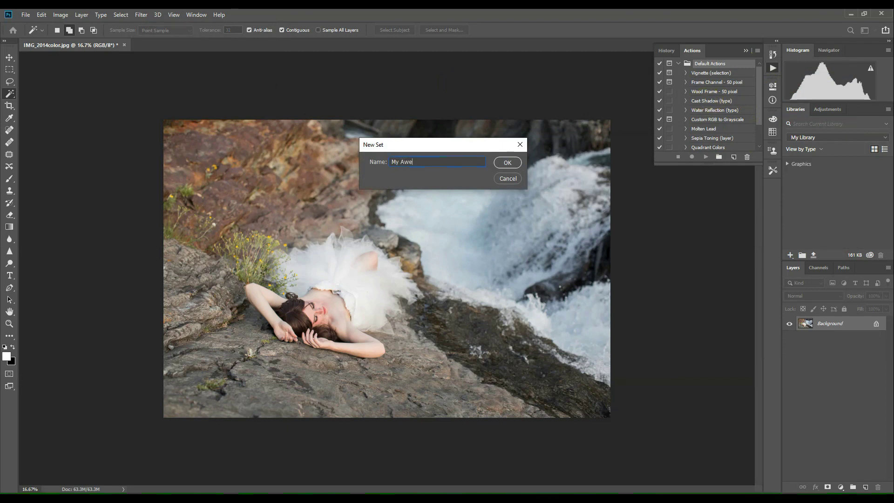
type("some Actions")
left_click(509, 161)
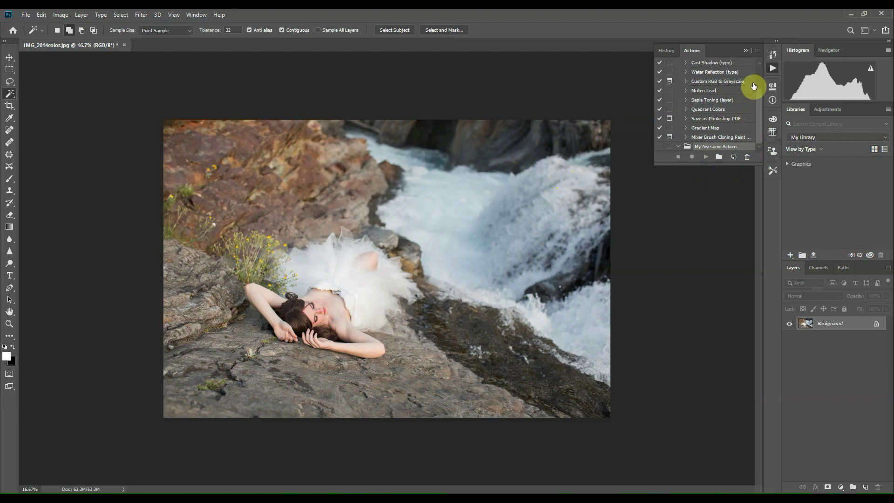
Create an action named BW with Shift+F2 shortcut and Gray colour, and start recording
left_click(757, 51)
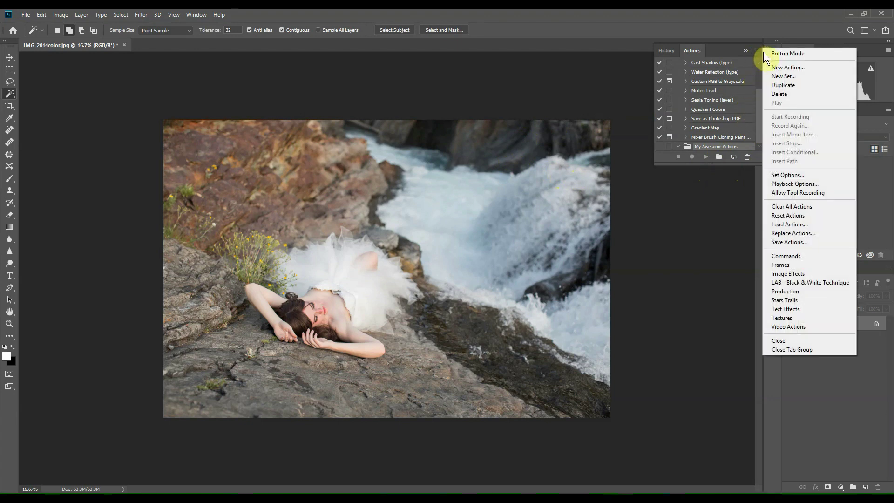
left_click(784, 68)
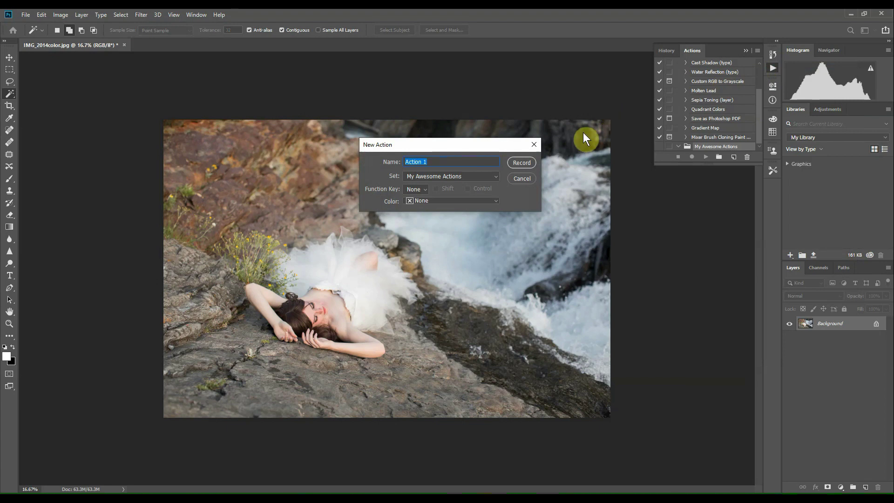
type("BW")
left_click(426, 189)
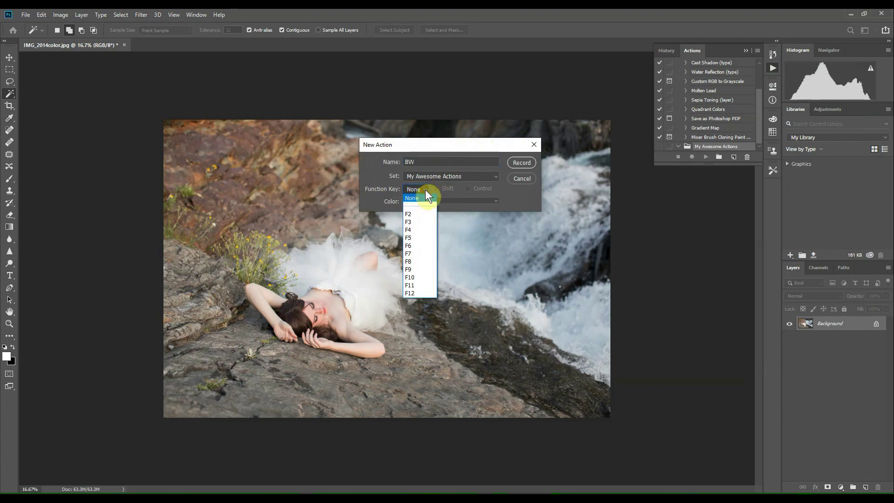
left_click(417, 214)
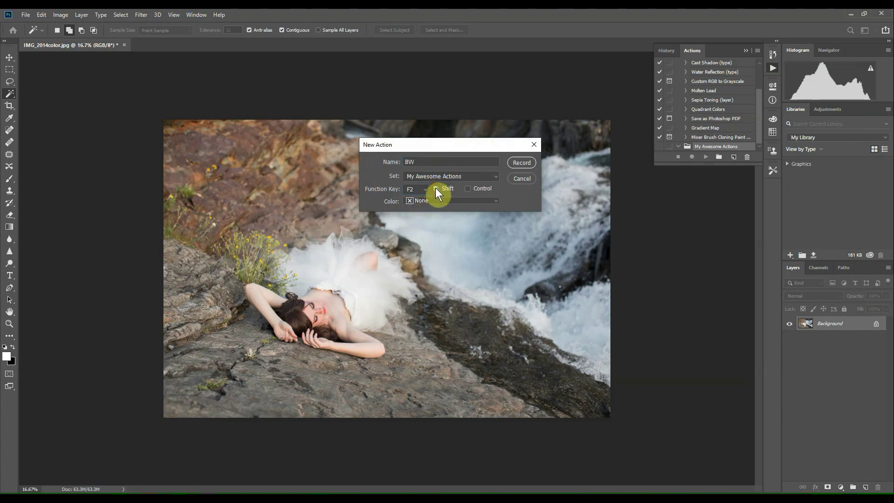
left_click(451, 199)
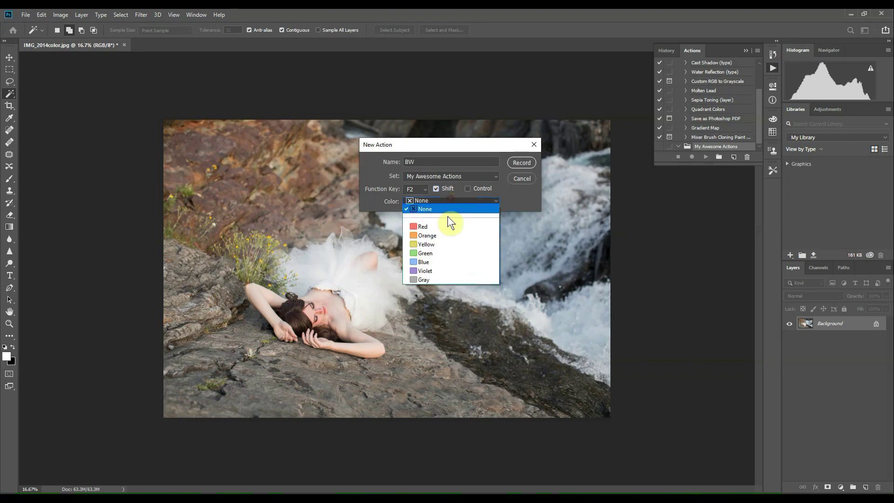
left_click(430, 281)
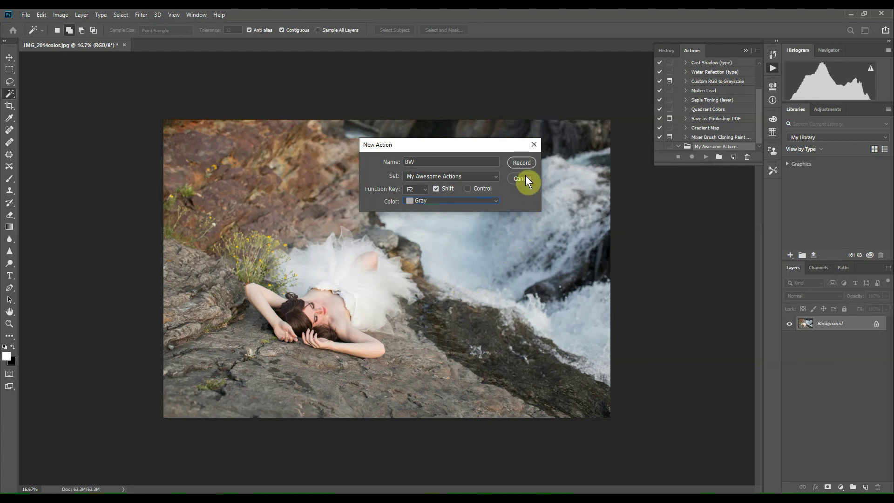
left_click(521, 163)
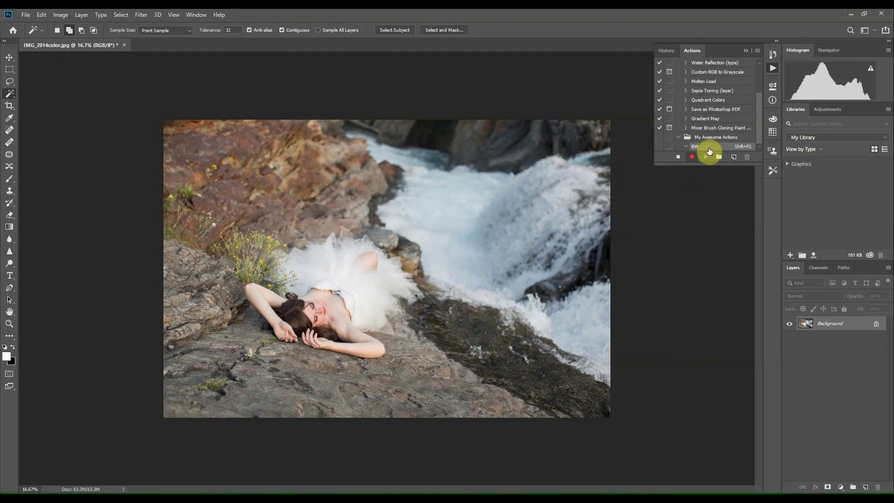
Duplicate the Background layer into a new layer named BW
left_click(83, 14)
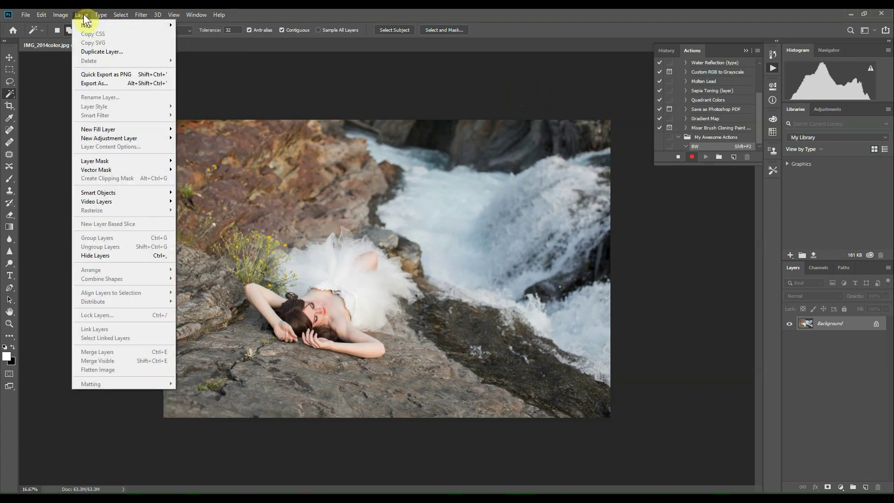
left_click(87, 51)
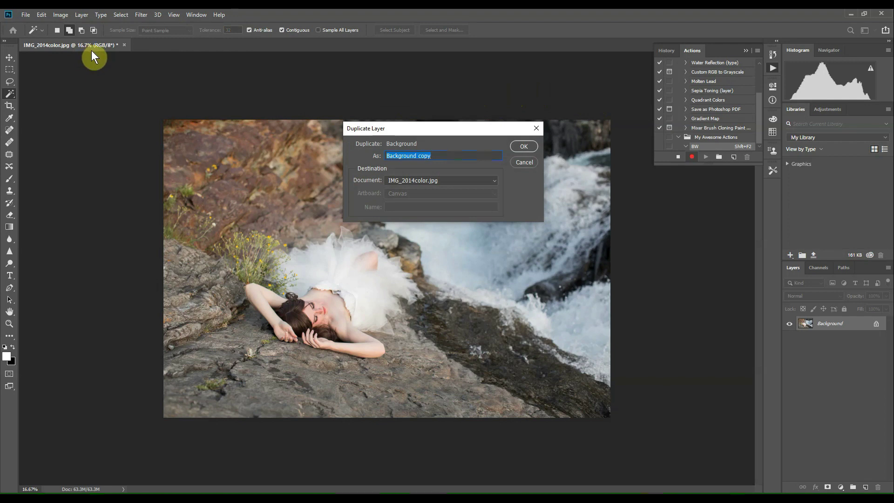
type("BW")
left_click(523, 147)
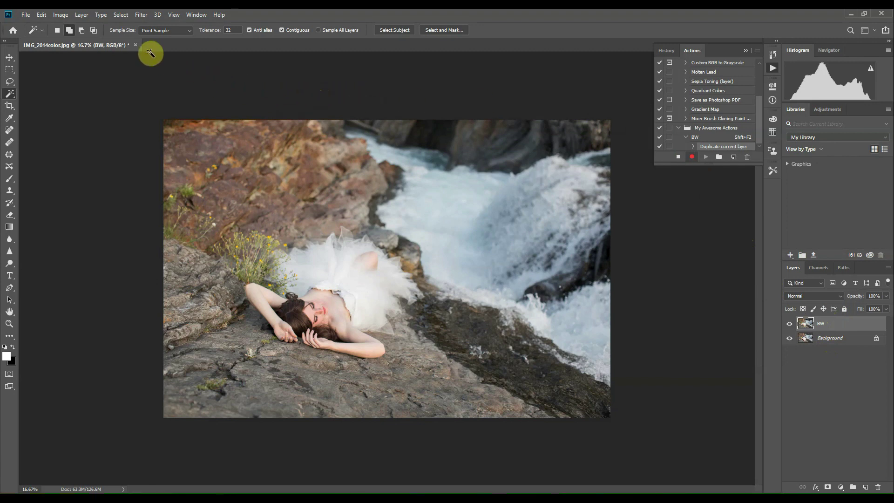
Apply Image > Adjustments > Desaturate to the BW layer
left_click(61, 15)
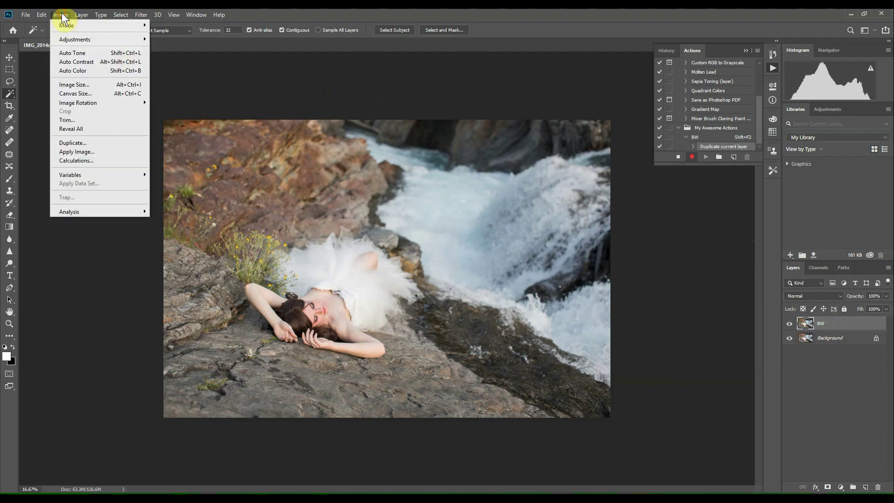
mouse_move(70, 42)
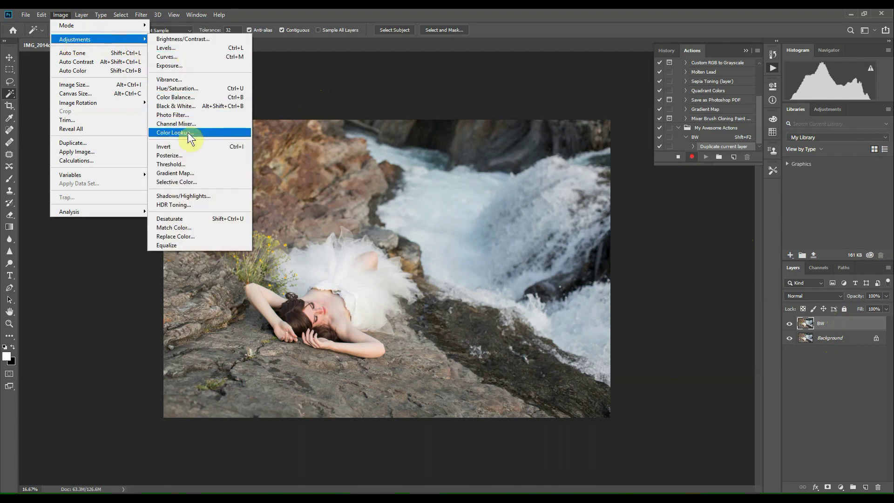
left_click(177, 219)
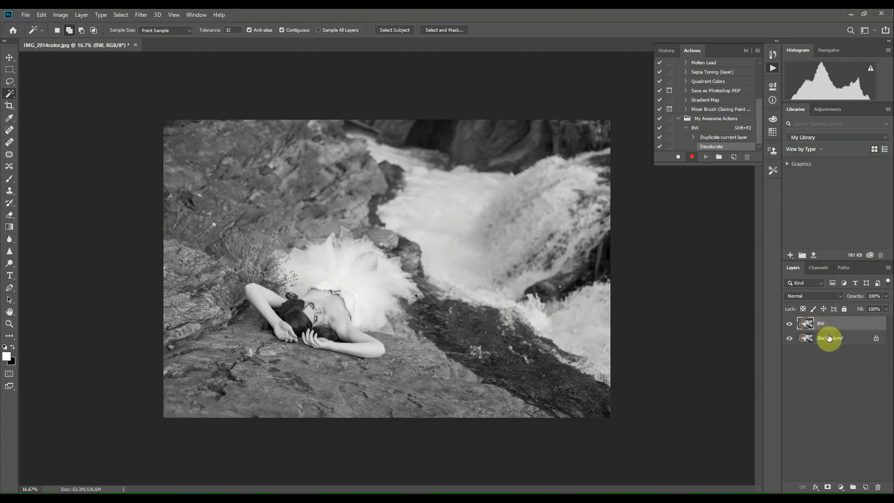
Apply a Curves S-curve to the BW layer, darkening shadows and brightening highlights
left_click(61, 14)
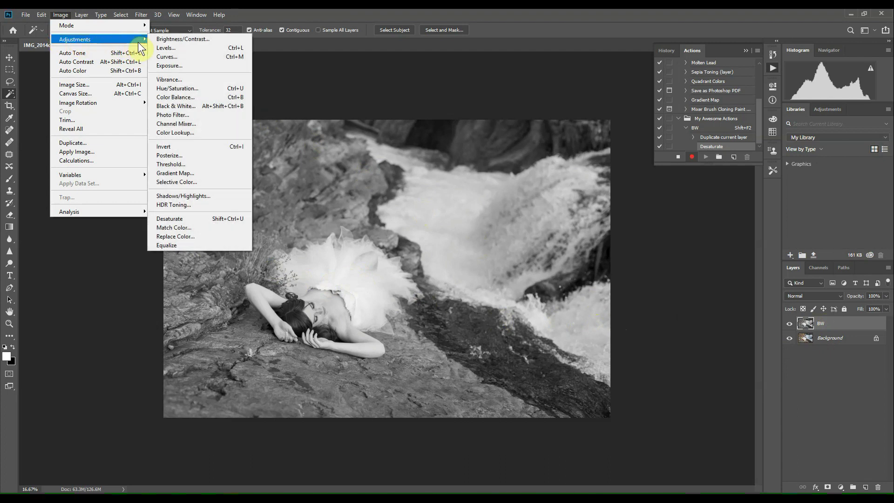
left_click(180, 56)
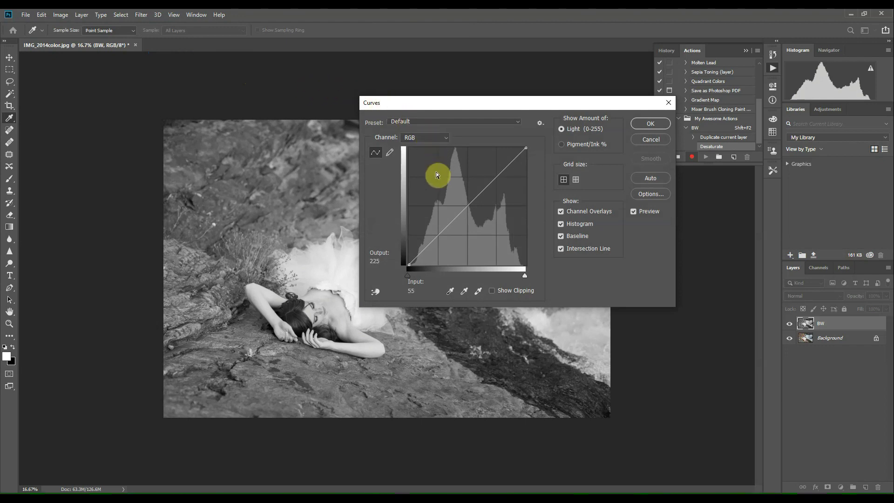
left_click(438, 234)
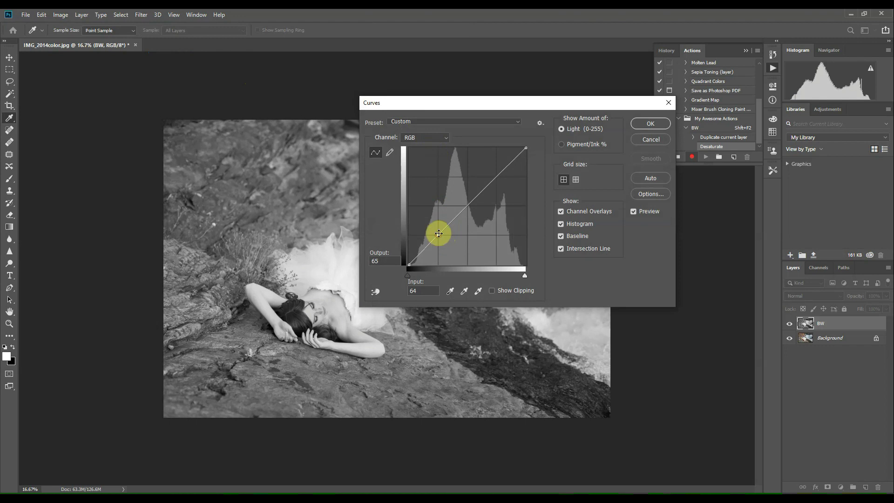
left_click(467, 205)
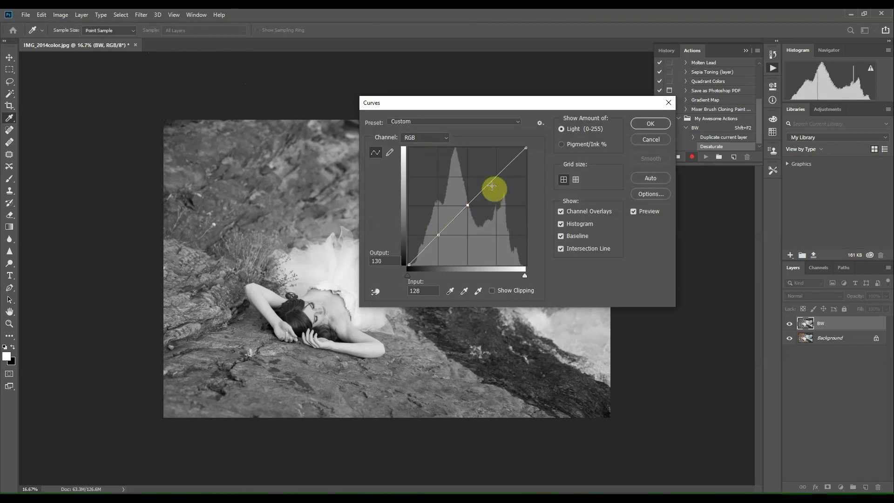
left_click(495, 177)
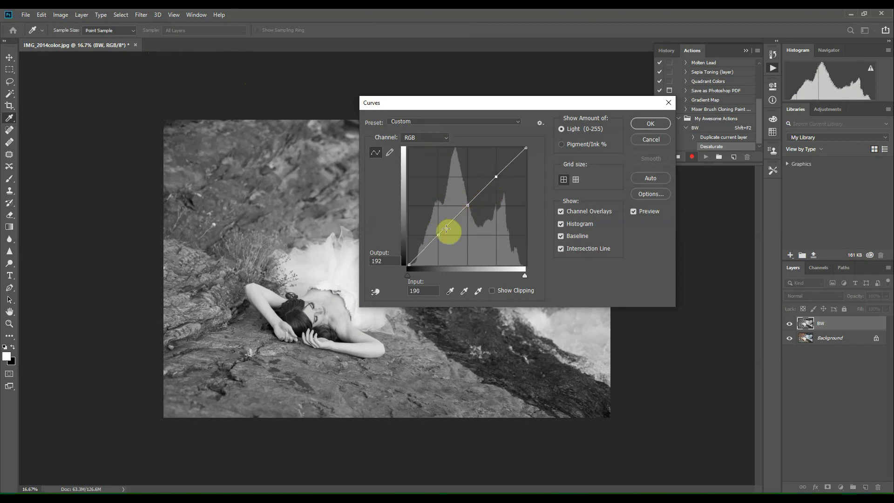
left_click_drag(438, 235, 442, 240)
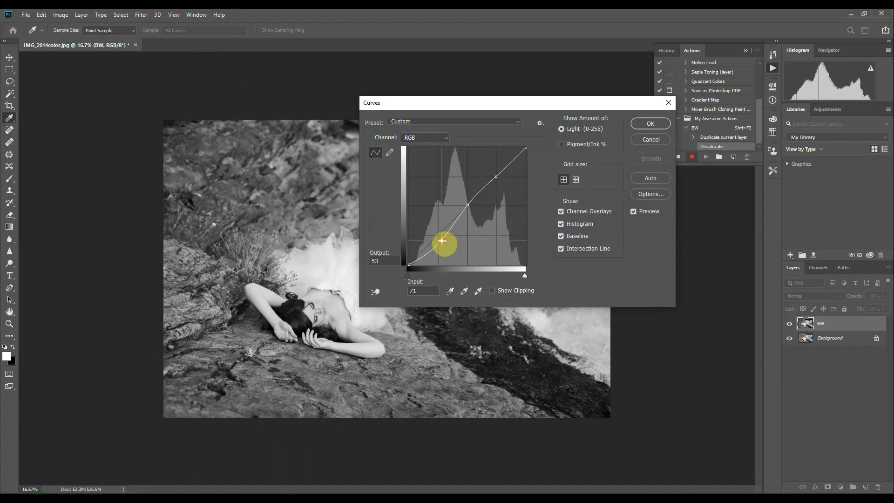
left_click_drag(496, 177, 493, 176)
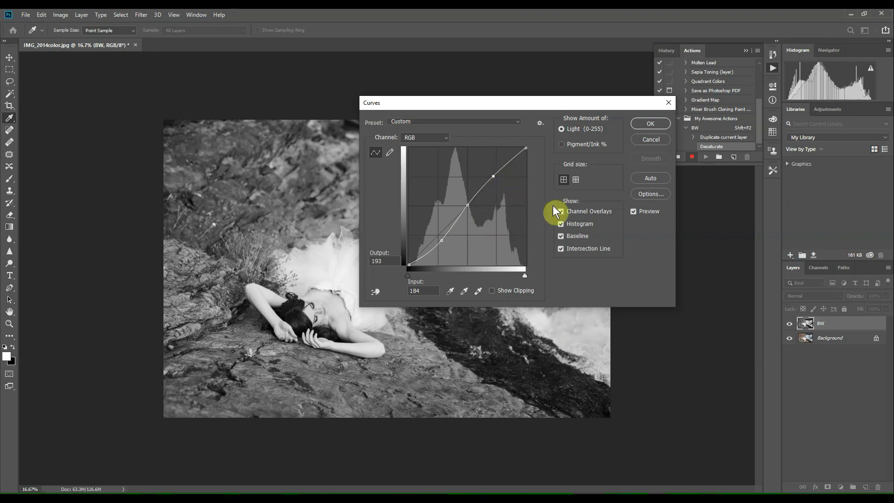
left_click(650, 123)
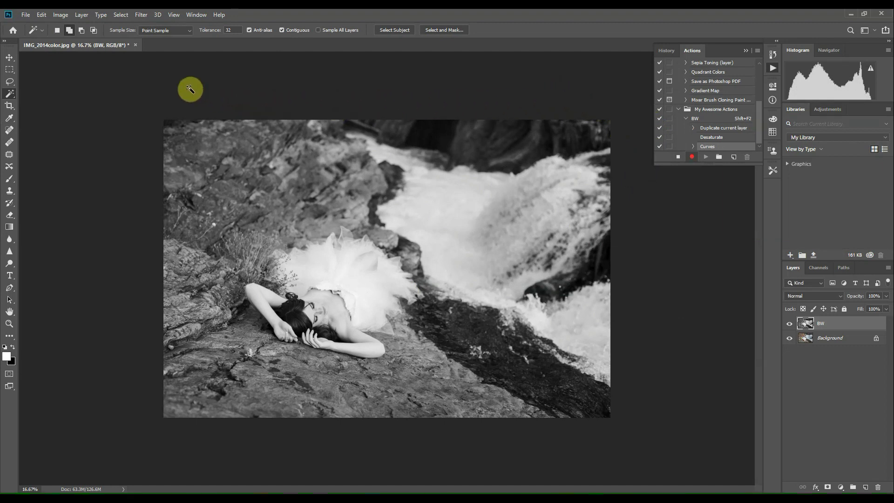
Duplicate the BW layer, naming the copy 'BW - Brown Tint'
left_click(82, 15)
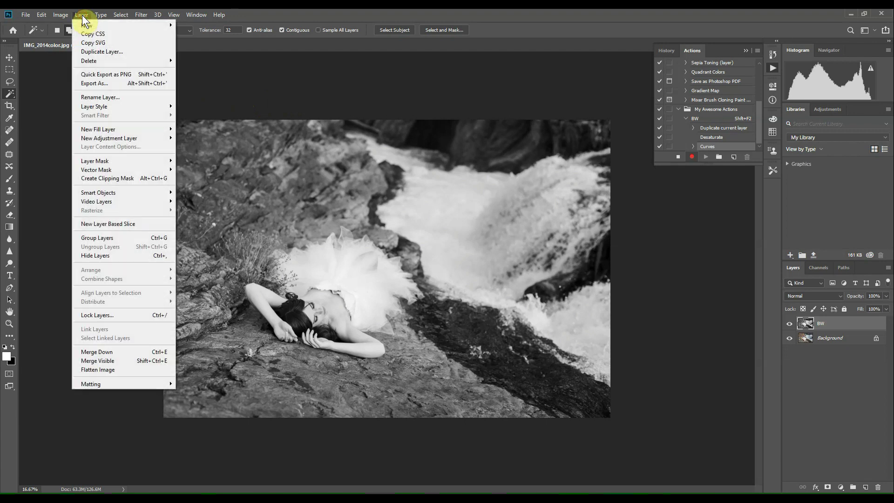
left_click(92, 50)
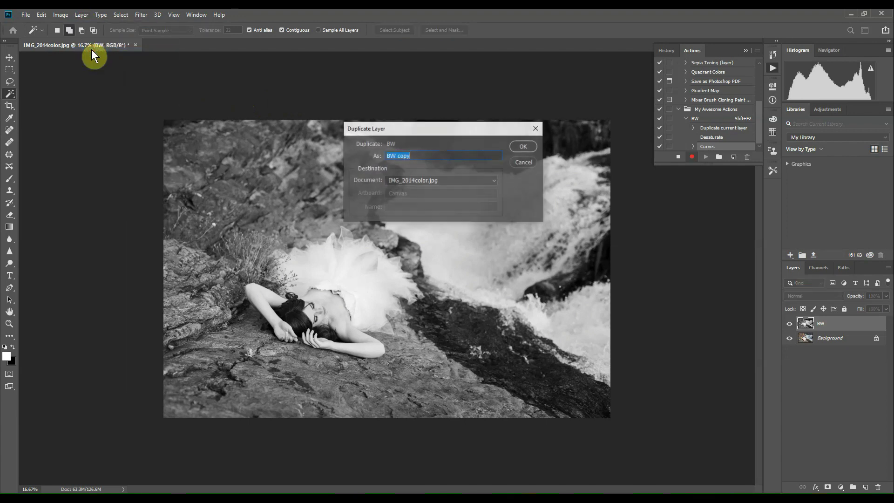
left_click(422, 155)
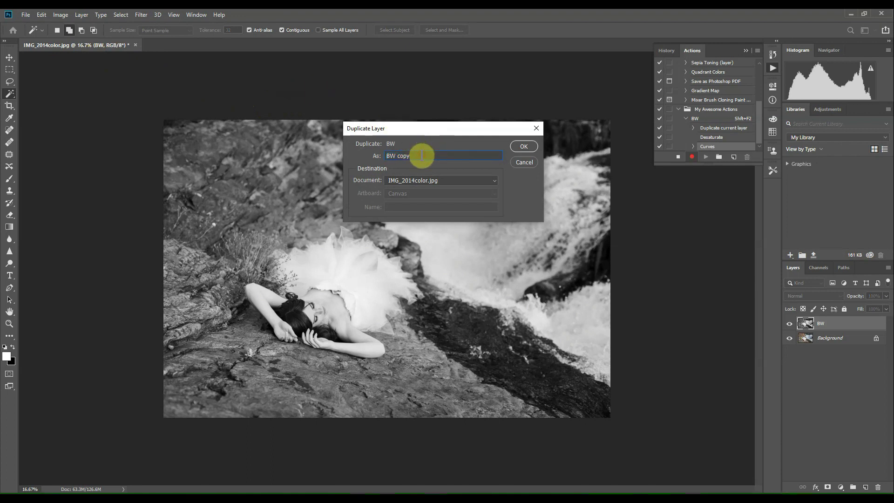
left_click_drag(416, 156, 398, 156)
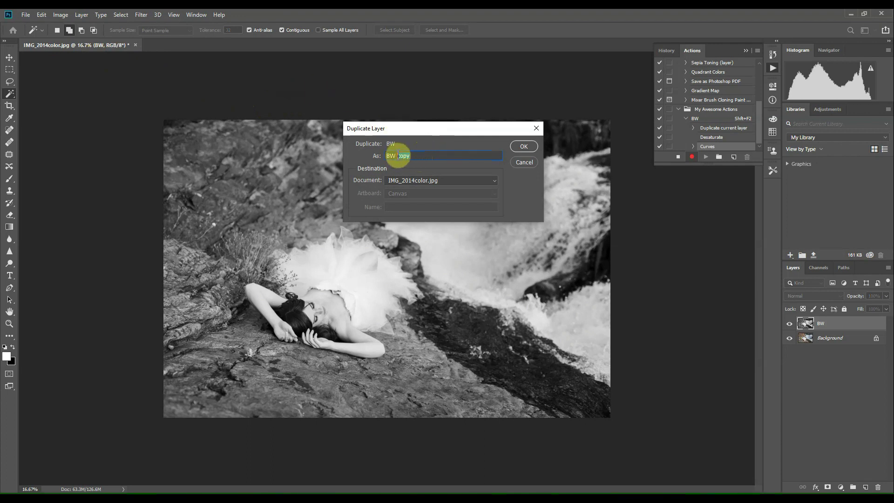
type("c-")
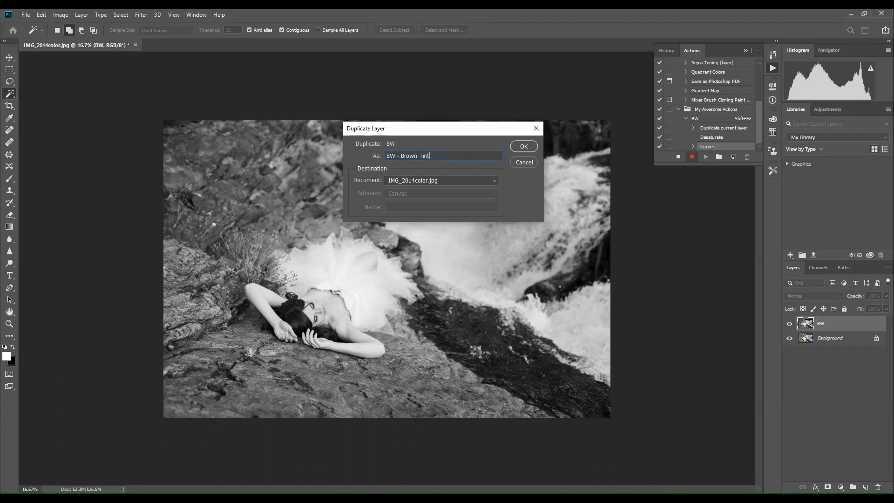
left_click(449, 154)
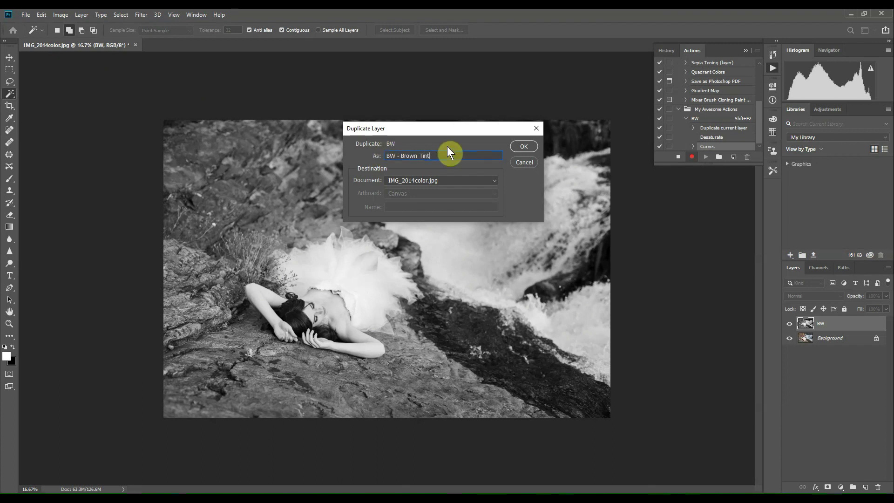
left_click(524, 147)
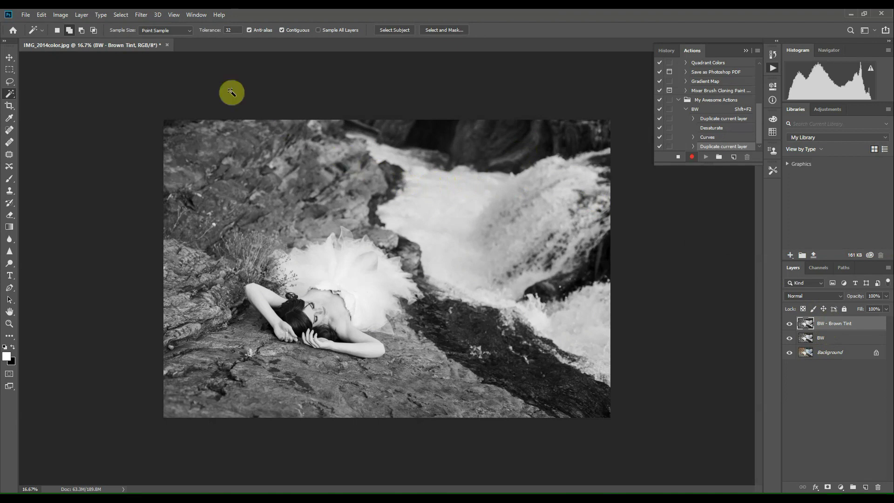
Open Photo Filter on the tint layer and choose a custom dark brown colour, 3d240a
left_click(59, 15)
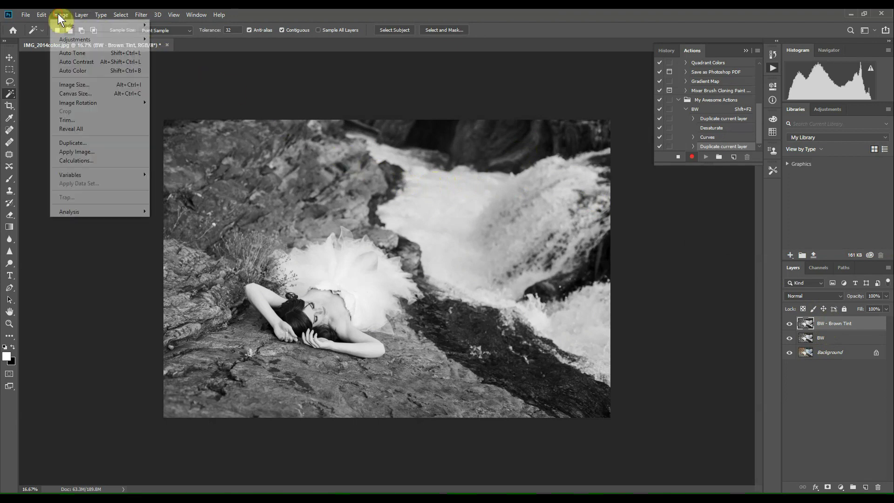
mouse_move(73, 39)
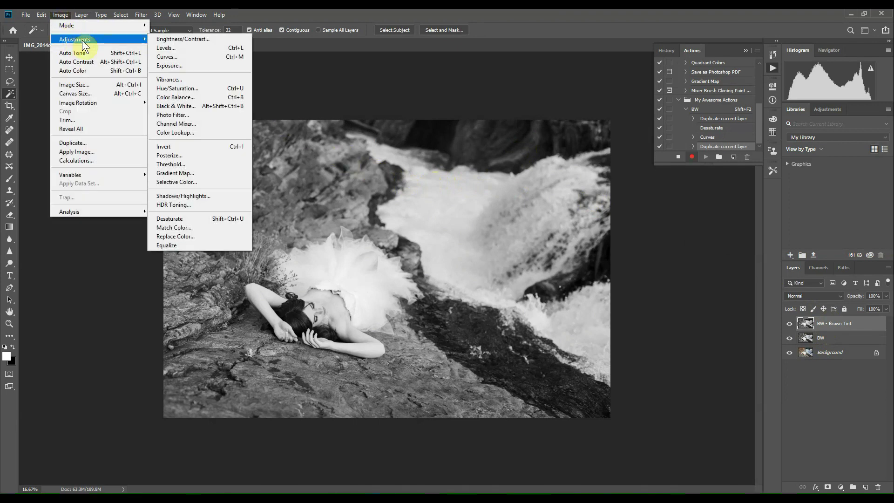
left_click(178, 115)
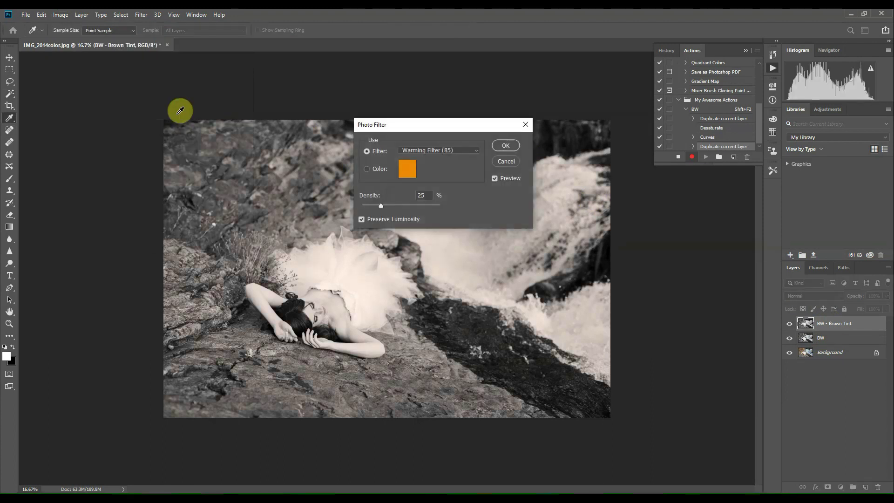
left_click(368, 169)
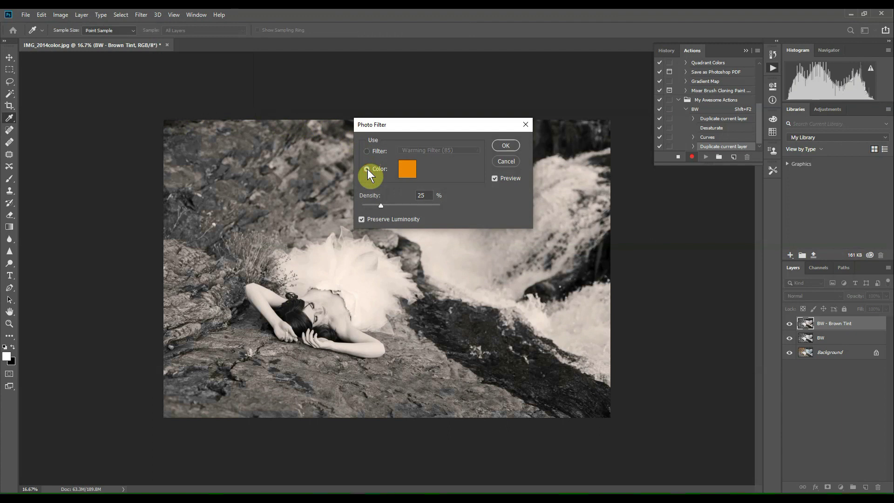
left_click(405, 171)
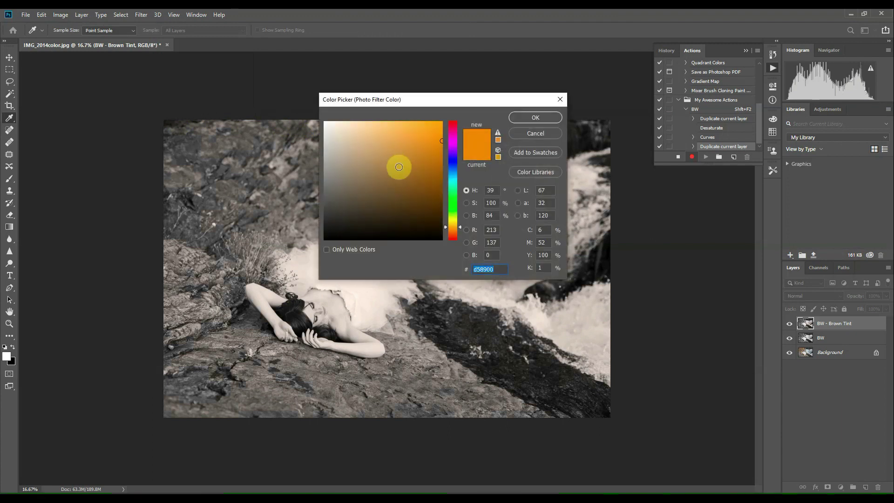
left_click(423, 211)
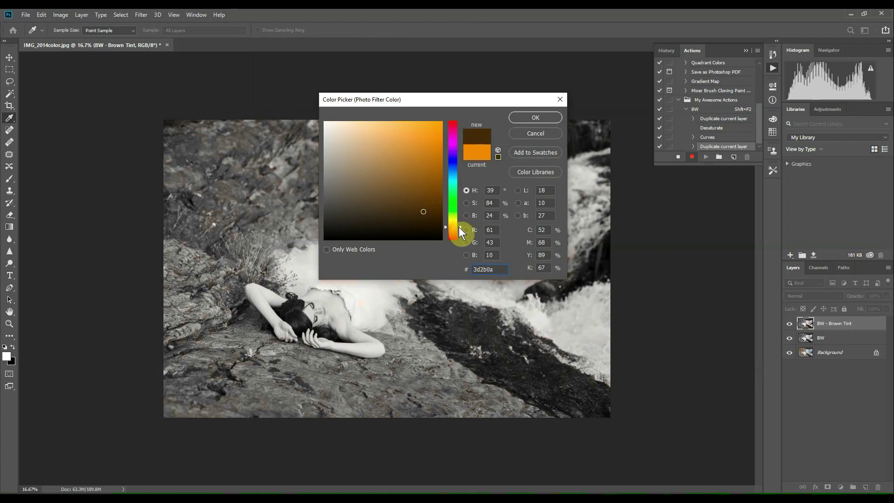
left_click_drag(460, 228, 457, 231)
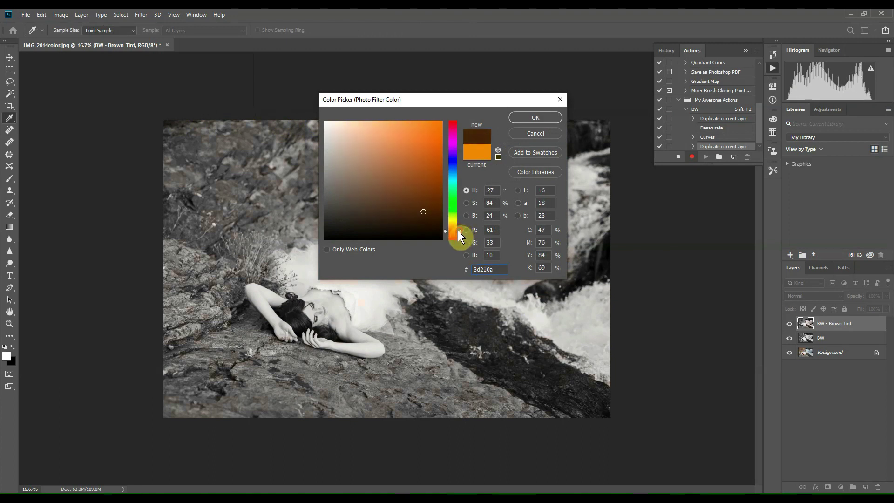
left_click(535, 118)
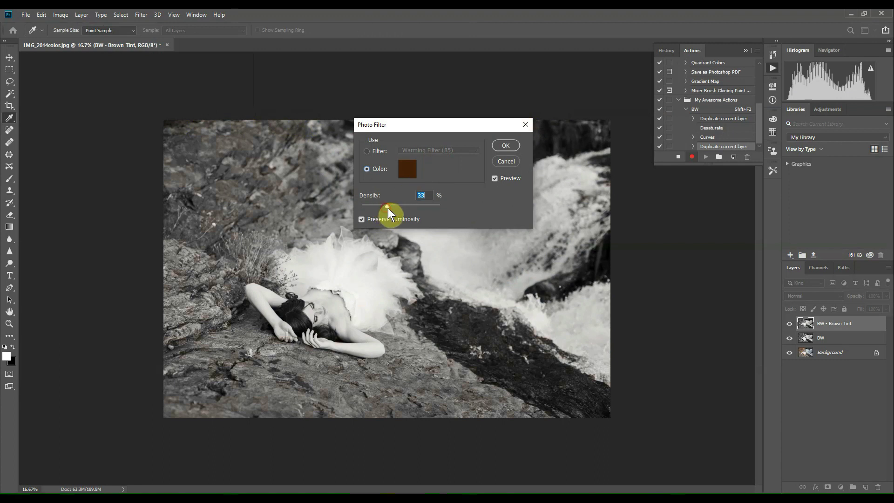
Set the filter density to 83%, preserve luminosity, and apply it
left_click_drag(389, 209, 427, 210)
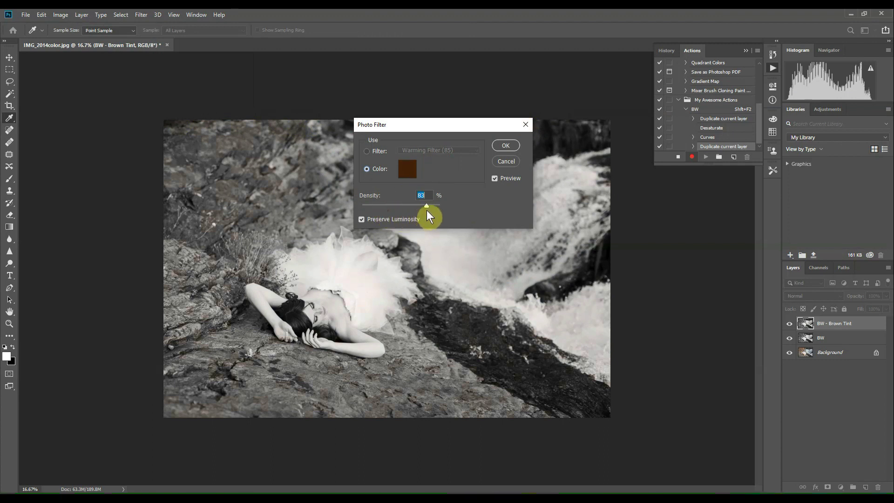
left_click(362, 219)
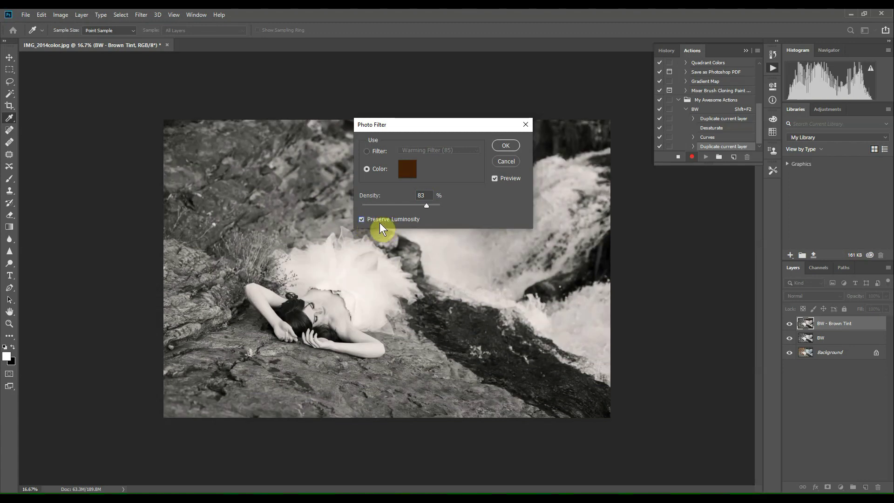
left_click(503, 146)
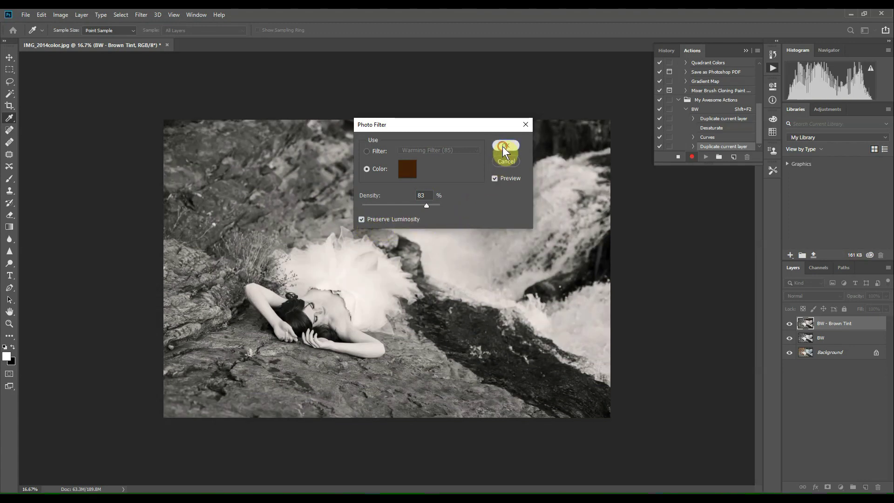
key("w")
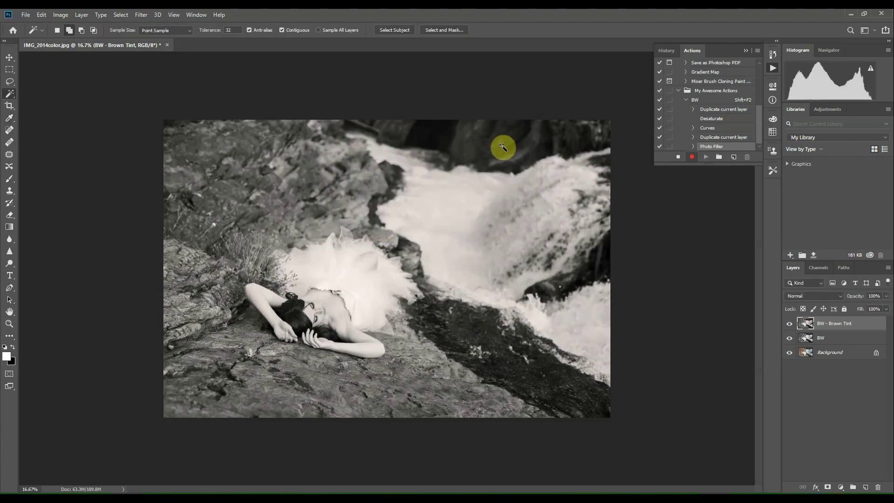
Stop recording the BW action, show both BW layers, and set tint opacity to 100%
left_click(678, 157)
left_click(789, 323)
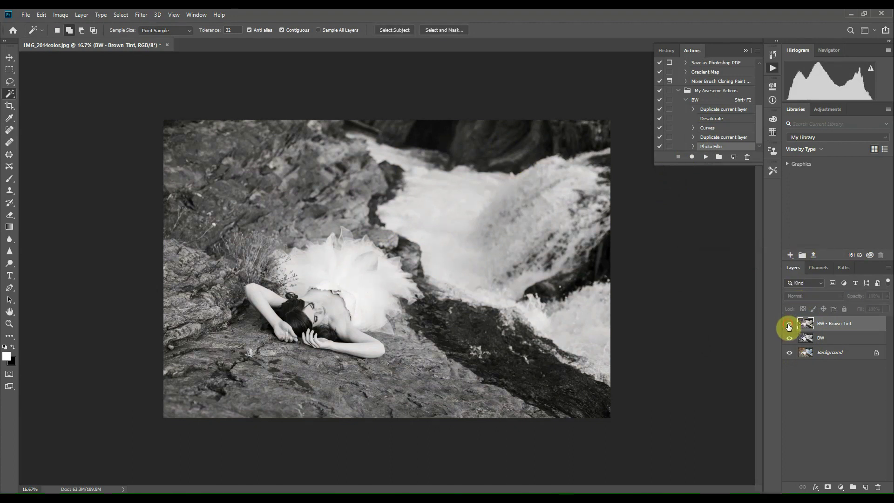
left_click(789, 338)
left_click(886, 296)
left_click_drag(849, 306, 888, 308)
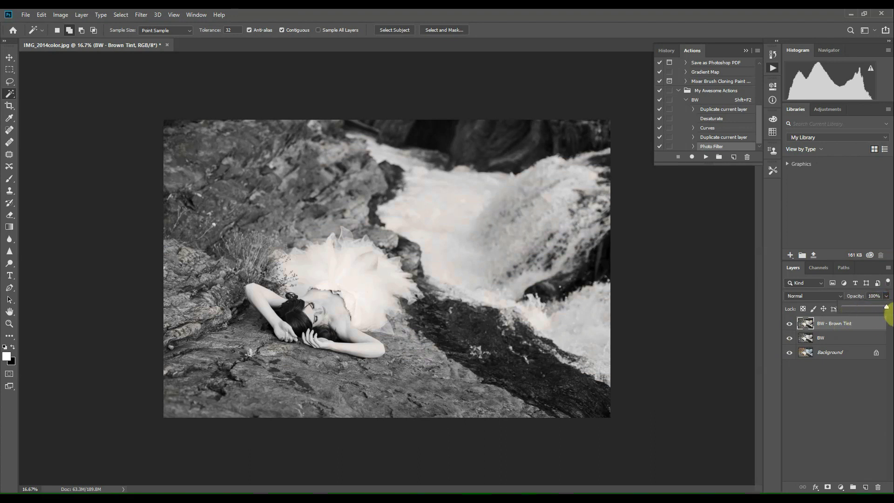
Compare by toggling the brown tint layer, check the BW layer's opacity, then select the tint layer
left_click(789, 325)
left_click(842, 338)
left_click(886, 296)
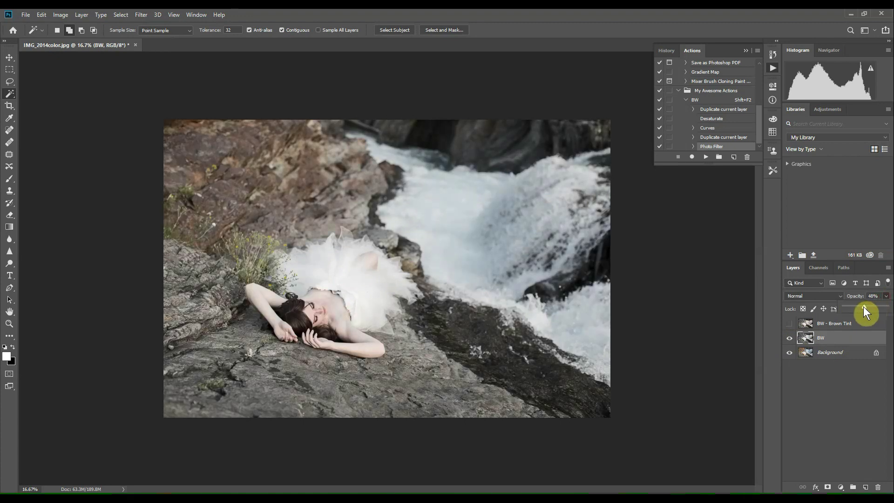
left_click(791, 325)
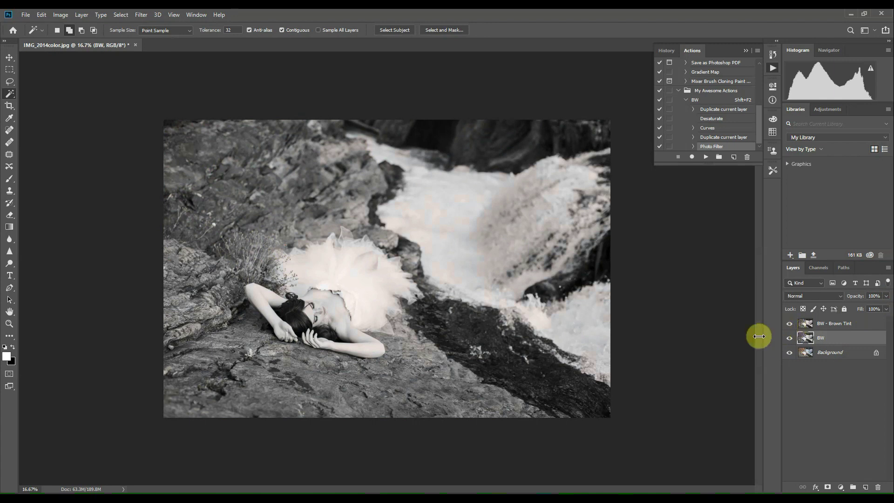
left_click(876, 326)
Delete the BW - Brown Tint and BW layers, then play the BW action
left_click_drag(878, 331, 877, 487)
left_click_drag(880, 326, 879, 483)
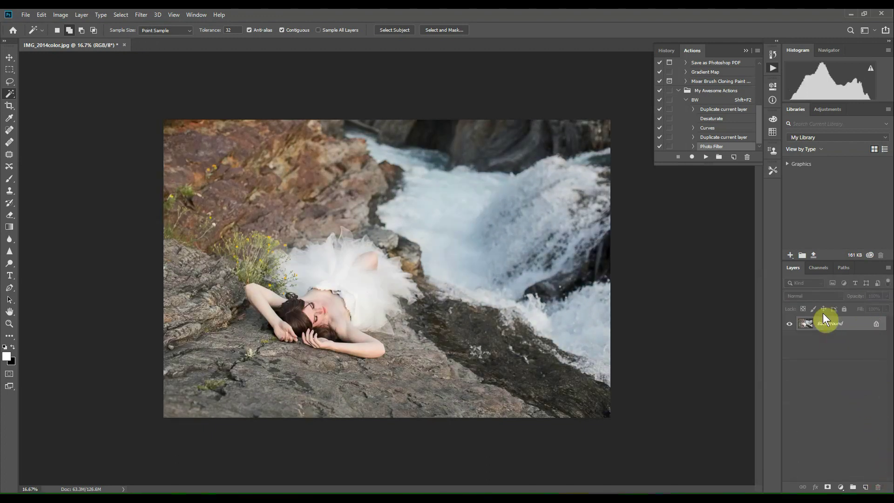
left_click(706, 101)
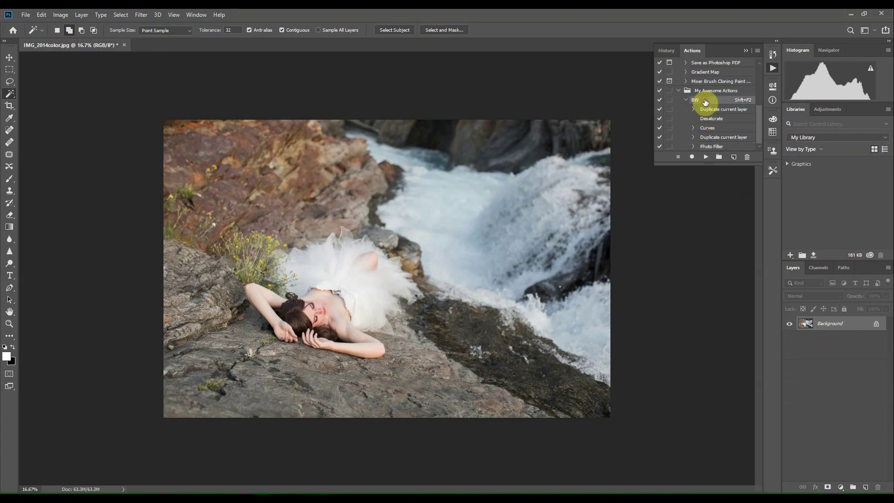
left_click(706, 158)
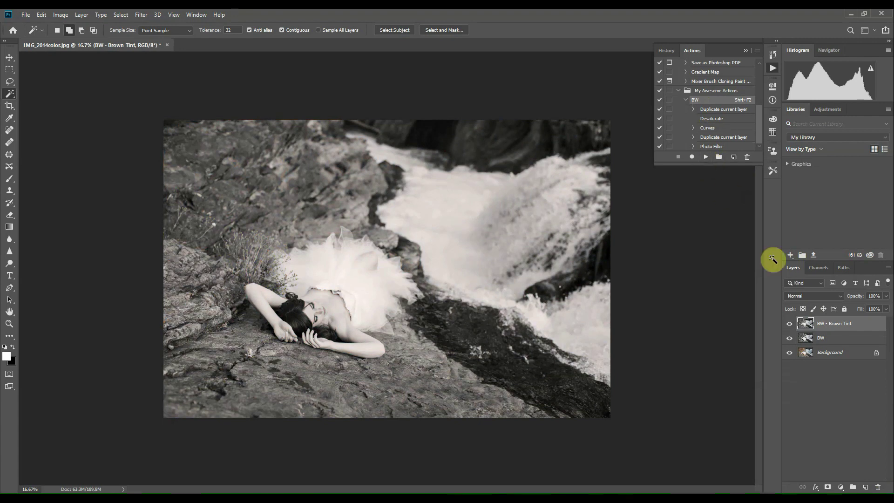
Toggle the brown tint and BW layers to compare the result with the colour original
left_click(790, 323)
left_click(790, 338)
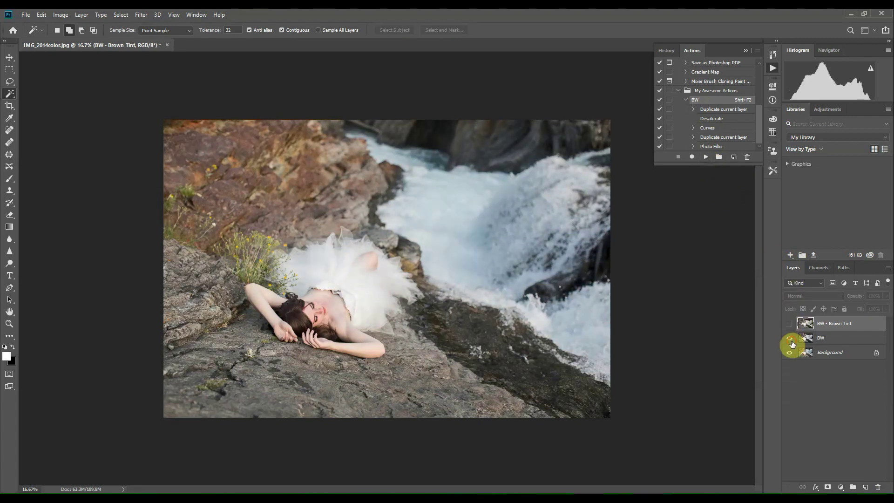
left_click(790, 338)
left_click(790, 324)
mouse_move(800, 322)
left_mouse_down()
mouse_move(818, 323)
mouse_move(807, 330)
left_mouse_up()
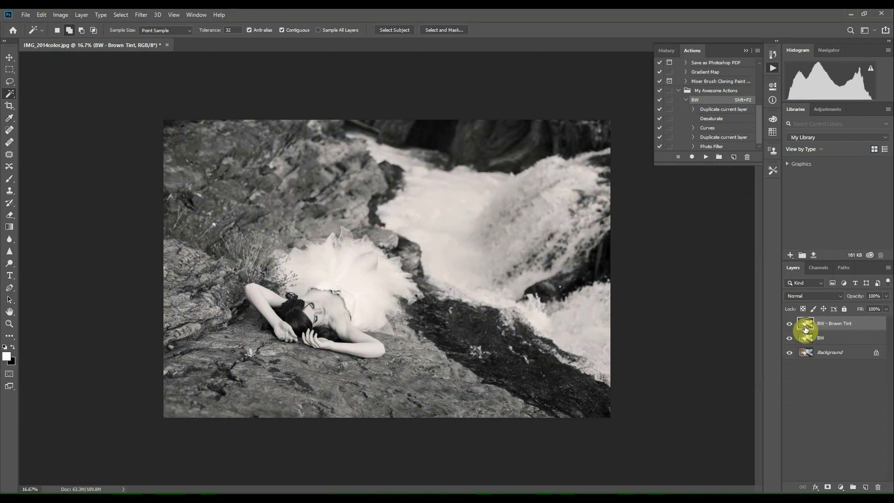
left_click_drag(806, 329, 789, 325)
left_click(26, 13)
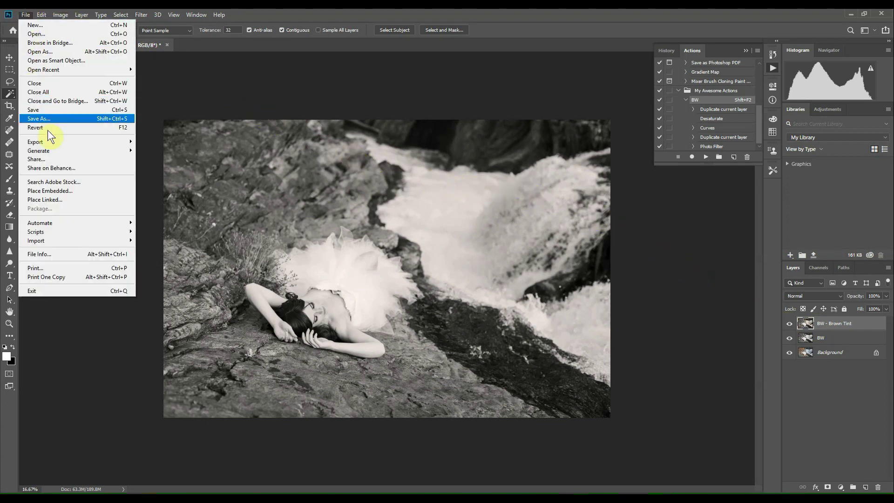
mouse_move(59, 224)
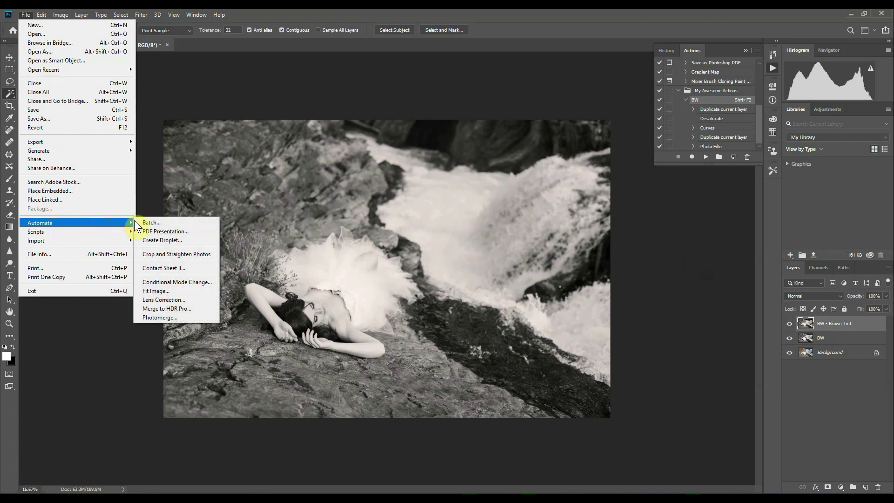
left_click(167, 224)
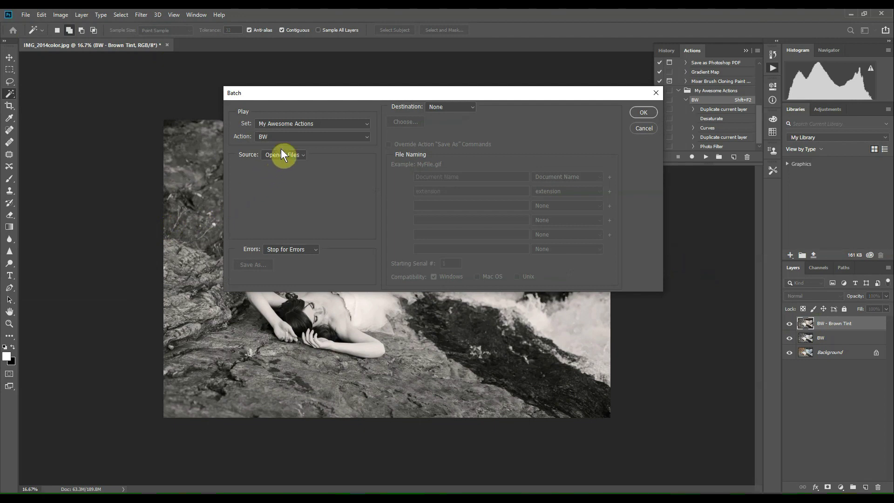
left_click(644, 129)
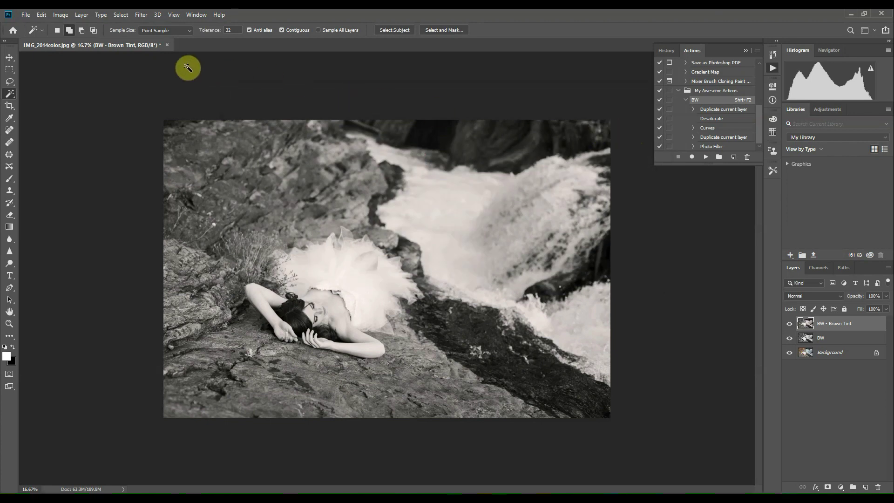
Open IMG_1805color, IMG_1848color and IMG_2006color together via File > Open
left_click(25, 15)
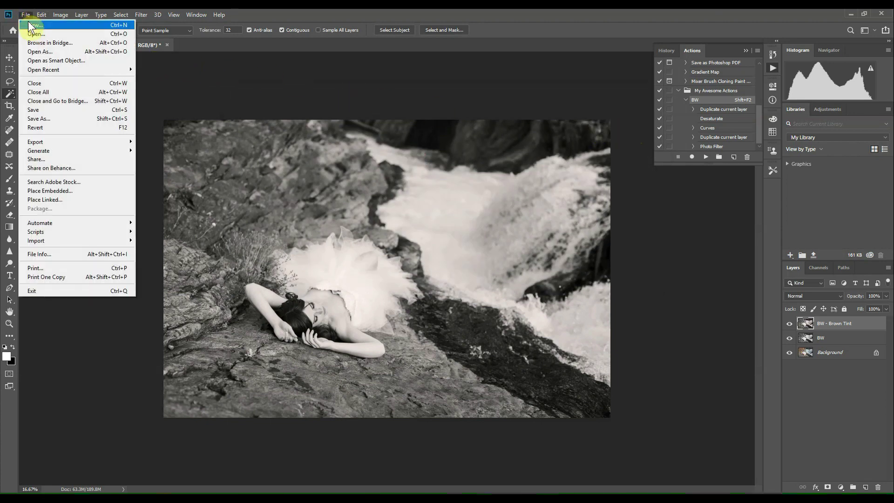
left_click(34, 34)
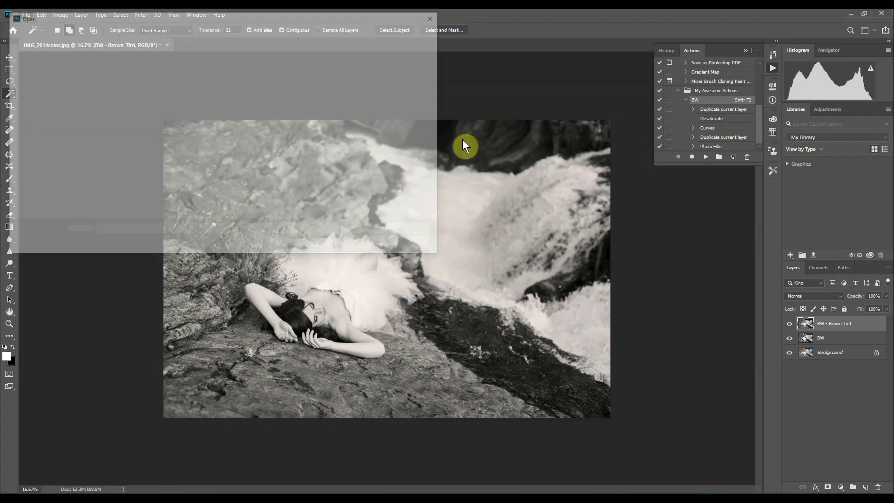
left_click_drag(94, 108, 201, 76)
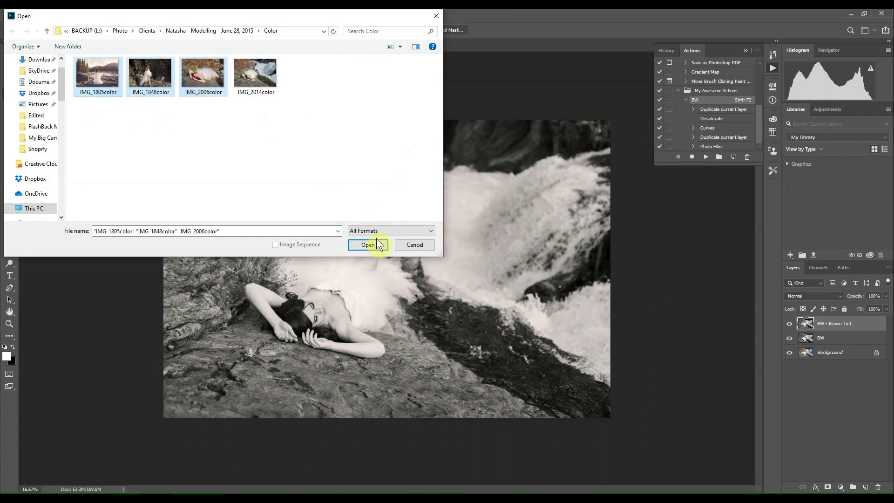
left_click(373, 242)
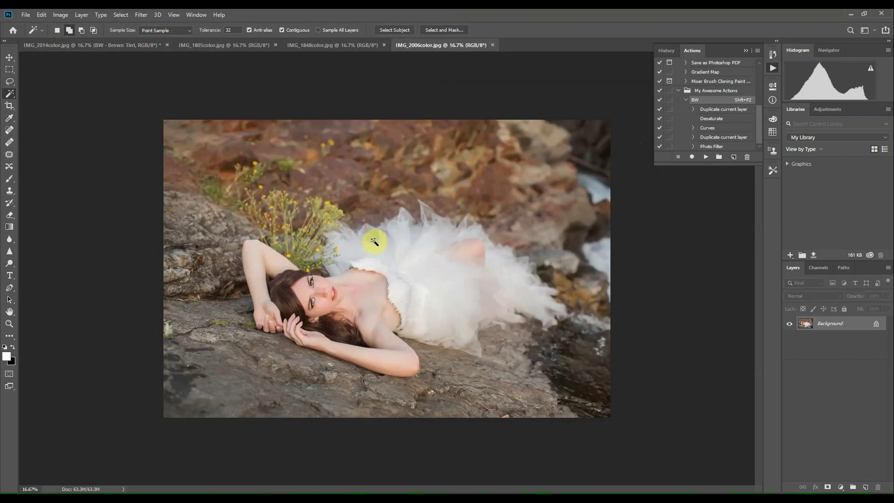
Delete the BW - Brown Tint and BW layers from IMG_2014color, restoring its colour
left_click(136, 49)
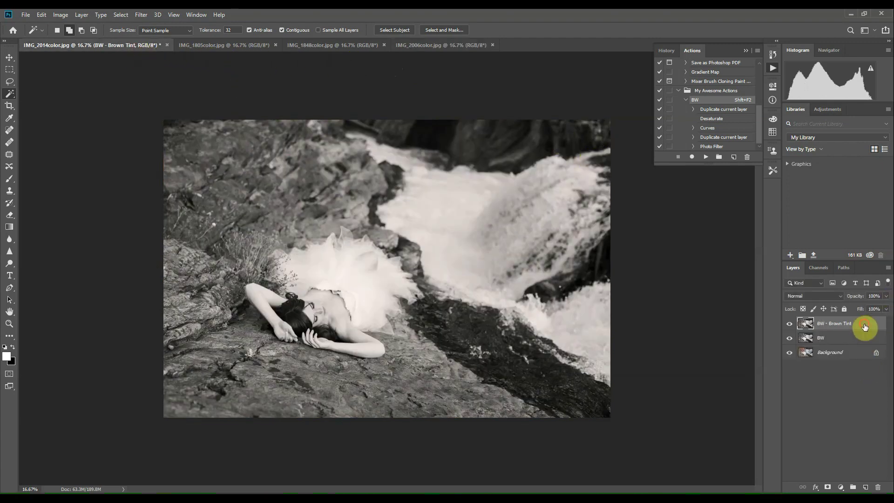
left_click_drag(862, 325, 880, 485)
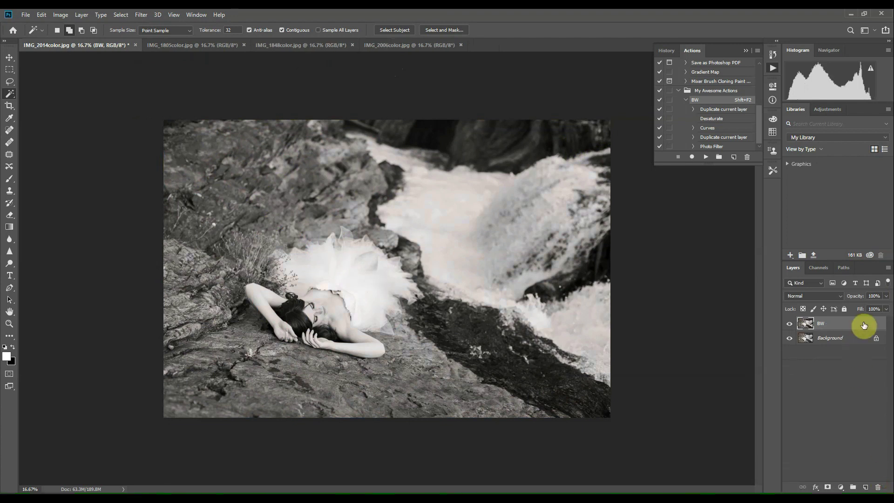
left_click_drag(862, 325, 878, 486)
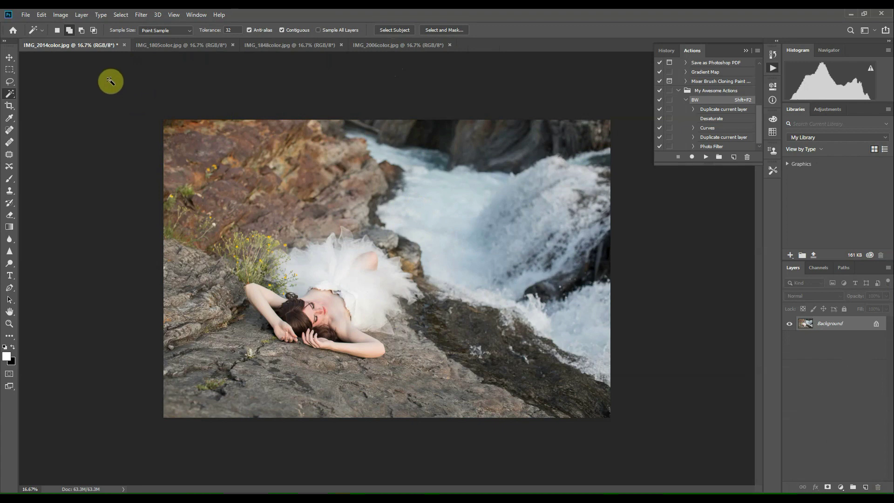
left_click(25, 15)
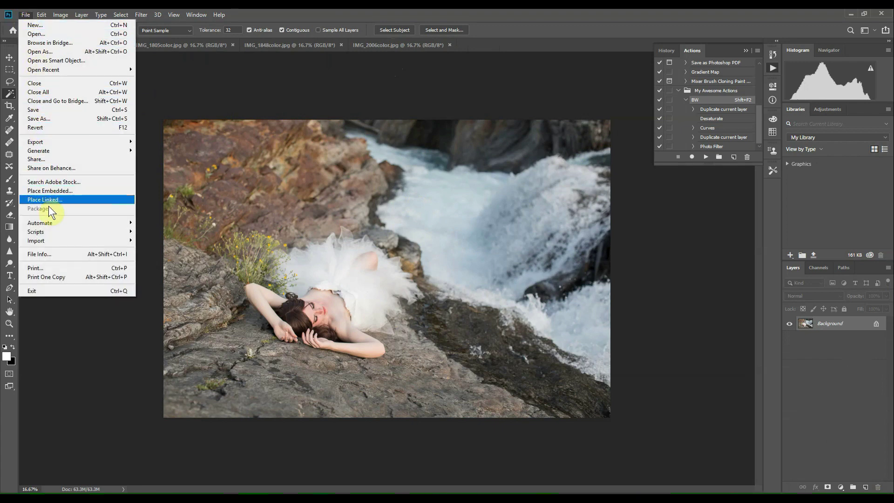
Batch-run the My Awesome Actions 'BW' action on all four opened photos
mouse_move(48, 222)
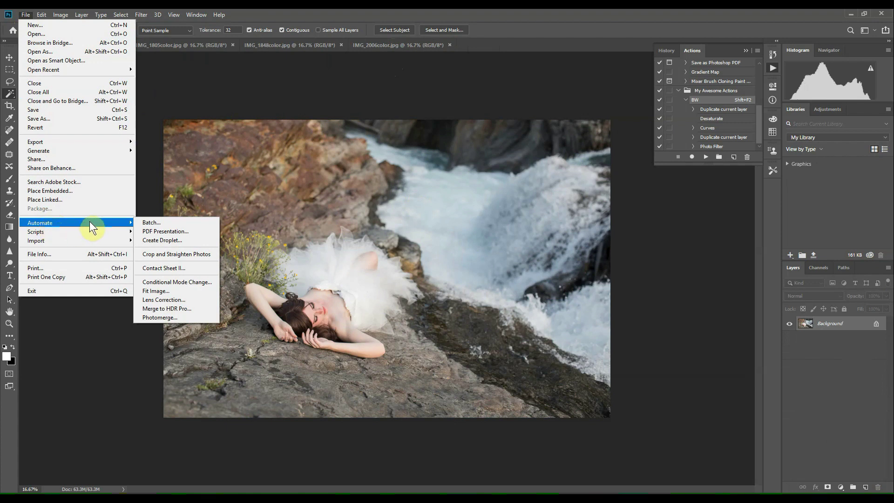
left_click(155, 222)
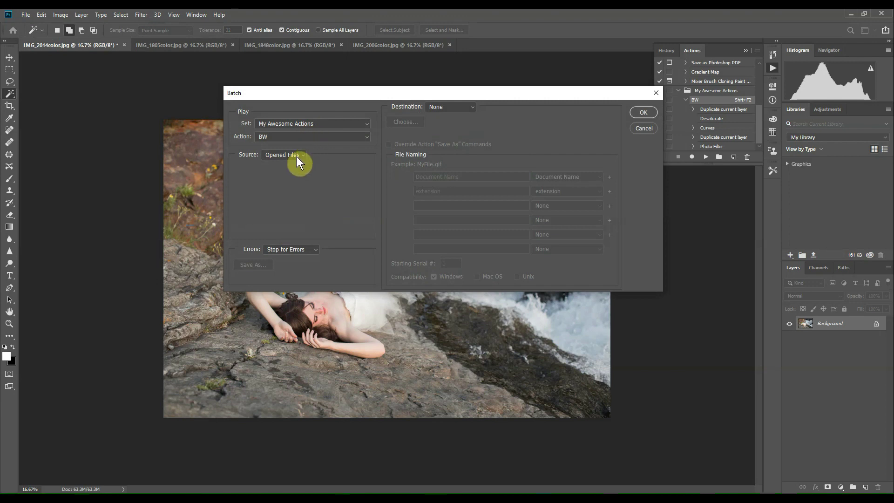
left_click(636, 113)
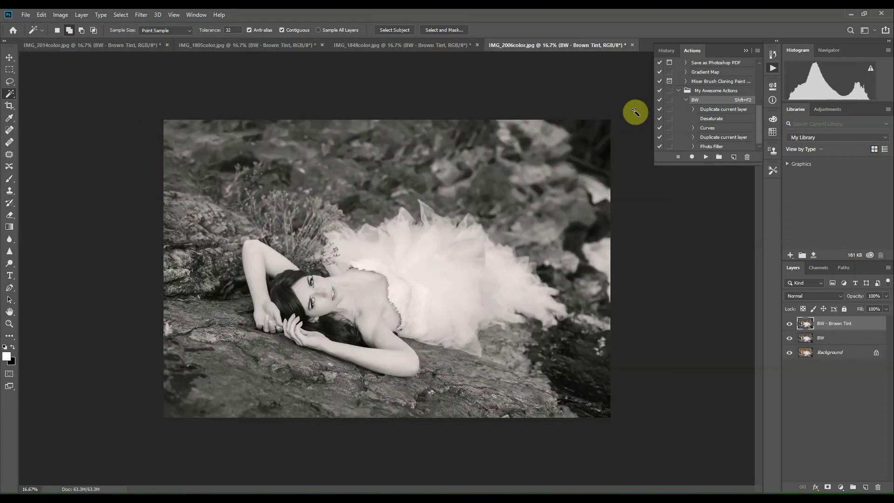
left_click(425, 49)
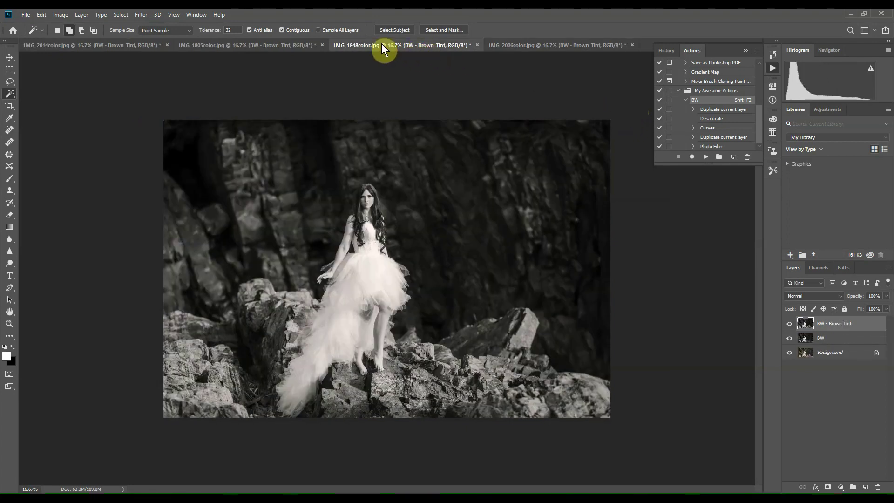
left_click(253, 47)
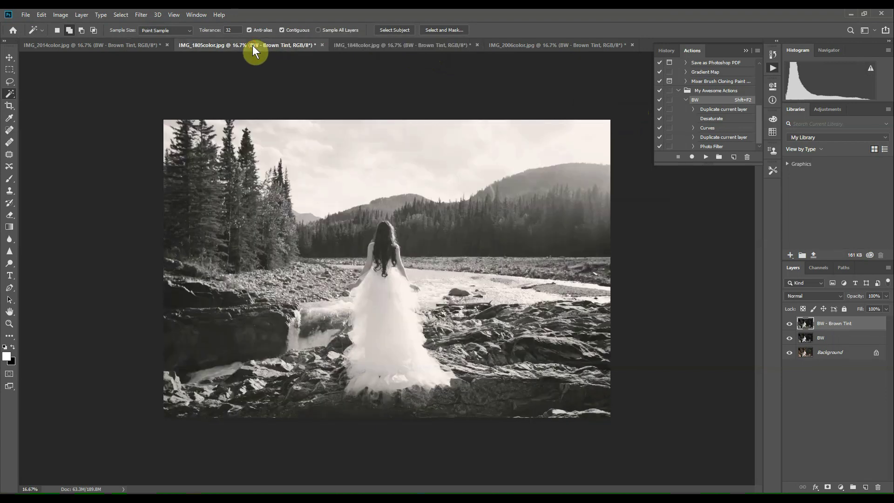
left_click(137, 44)
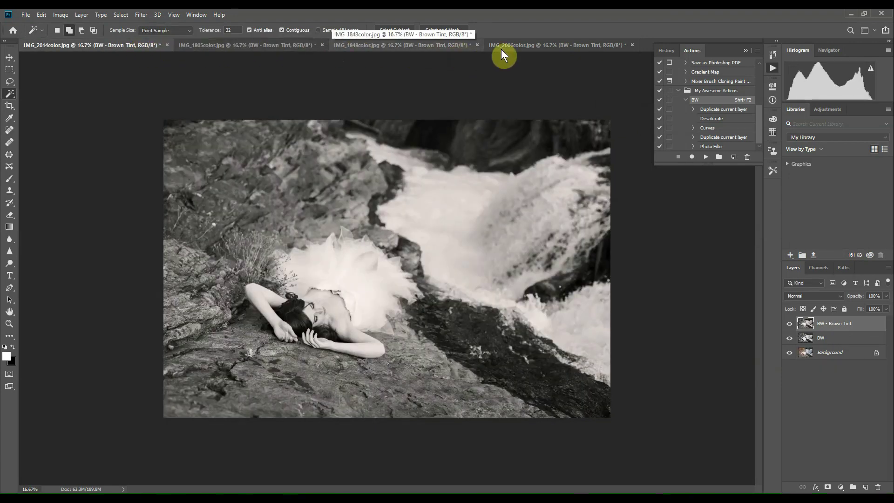
left_click(543, 47)
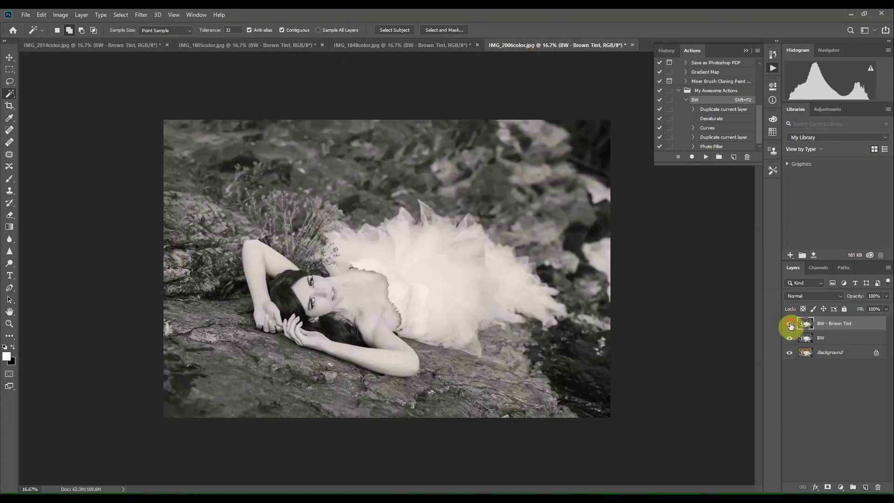
left_click(789, 338)
left_click(790, 326)
left_click(789, 338)
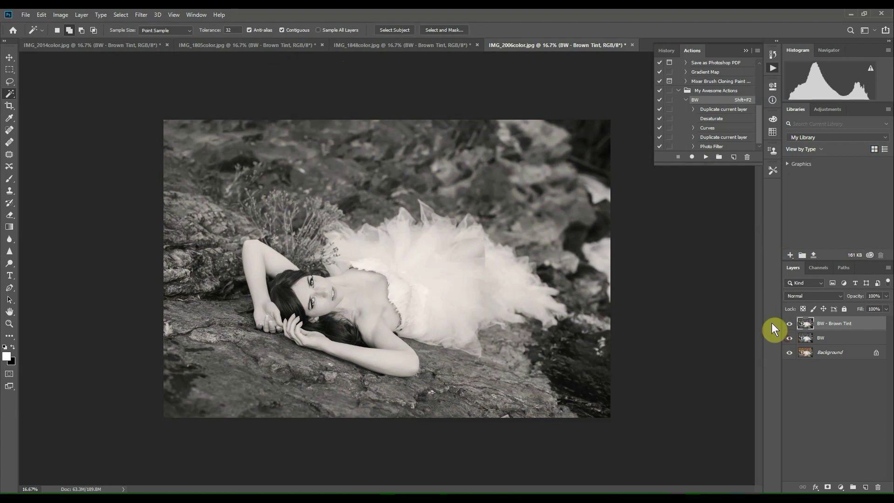